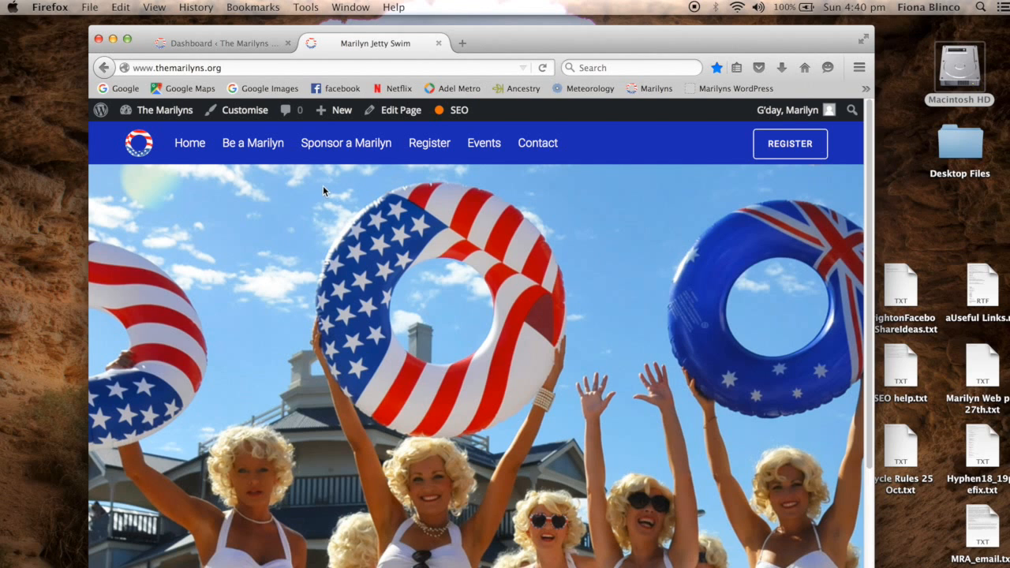
- Open the Events page for editing from the WordPress list of pages
left_click(235, 45)
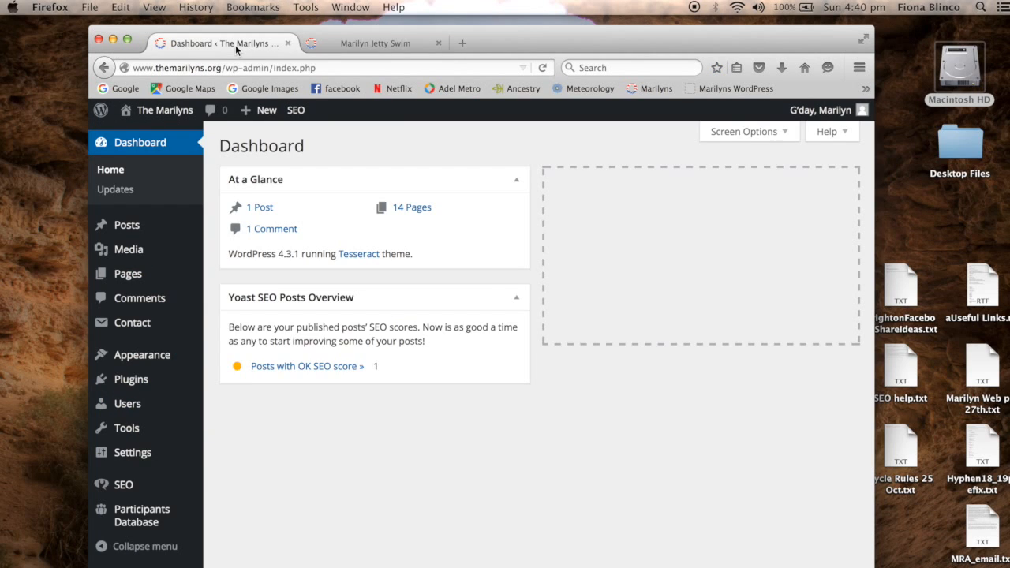
left_click(131, 278)
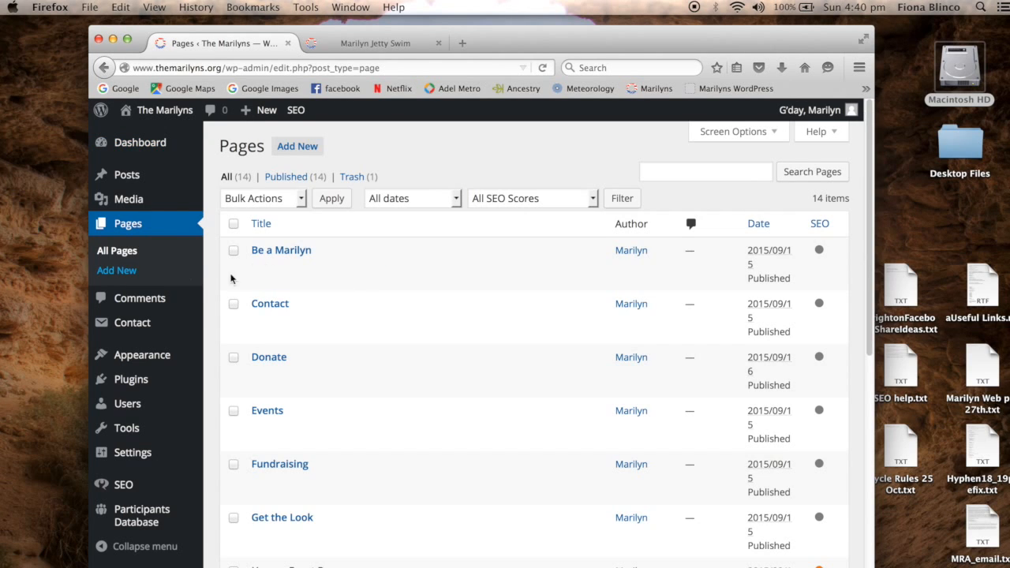
mouse_move(272, 415)
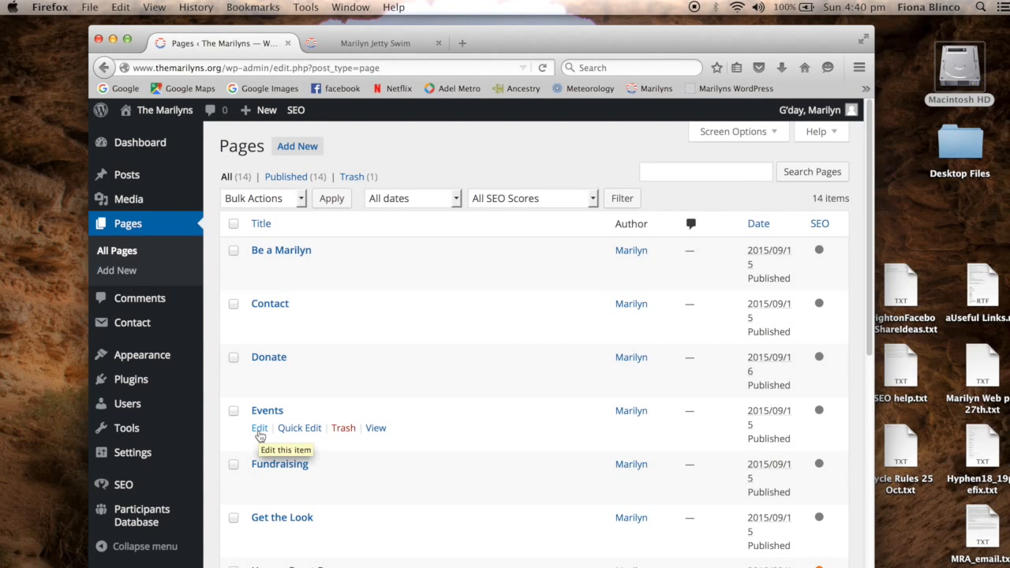
left_click(260, 430)
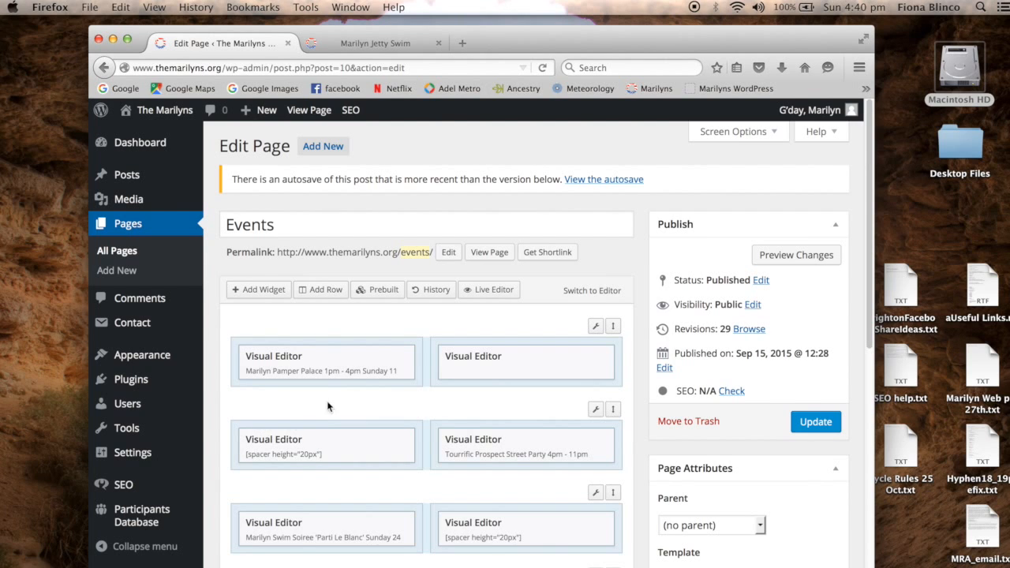
- Compare the Events page's rows of Visual Editor widgets with the event sections shown on the live Events page
mouse_move(266, 383)
mouse_move(527, 538)
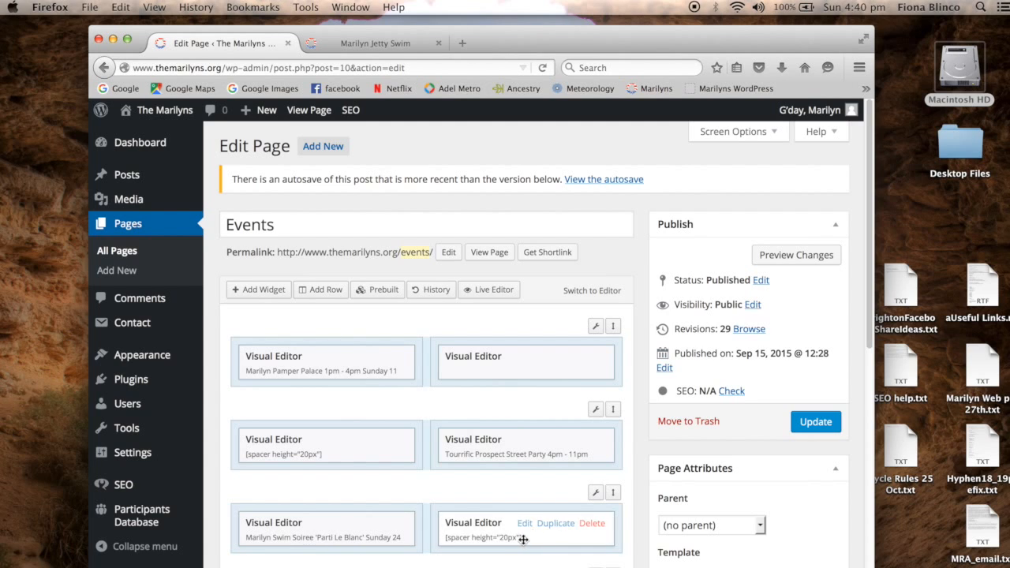
mouse_move(332, 368)
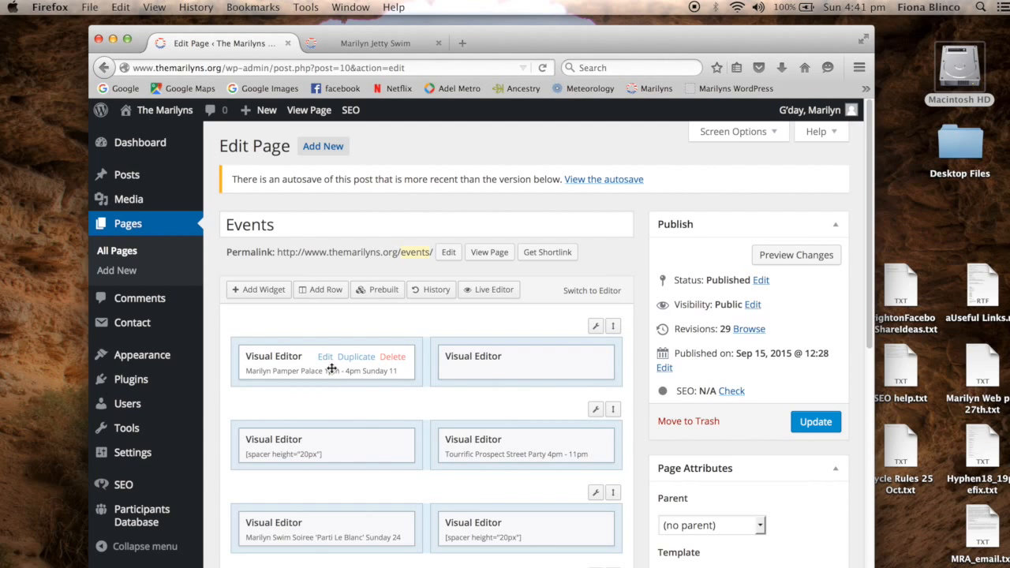
mouse_move(462, 455)
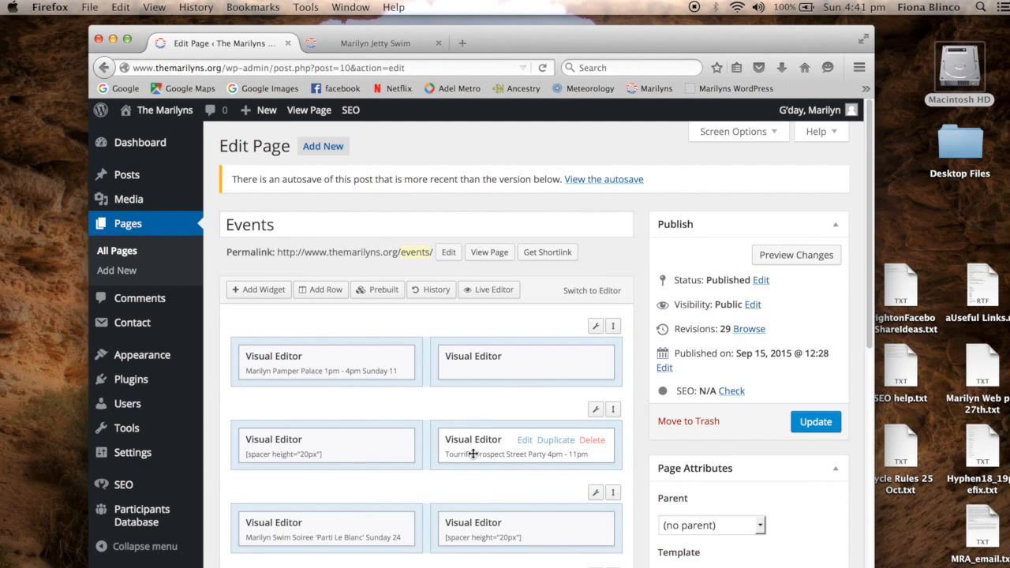
mouse_move(468, 511)
mouse_move(471, 378)
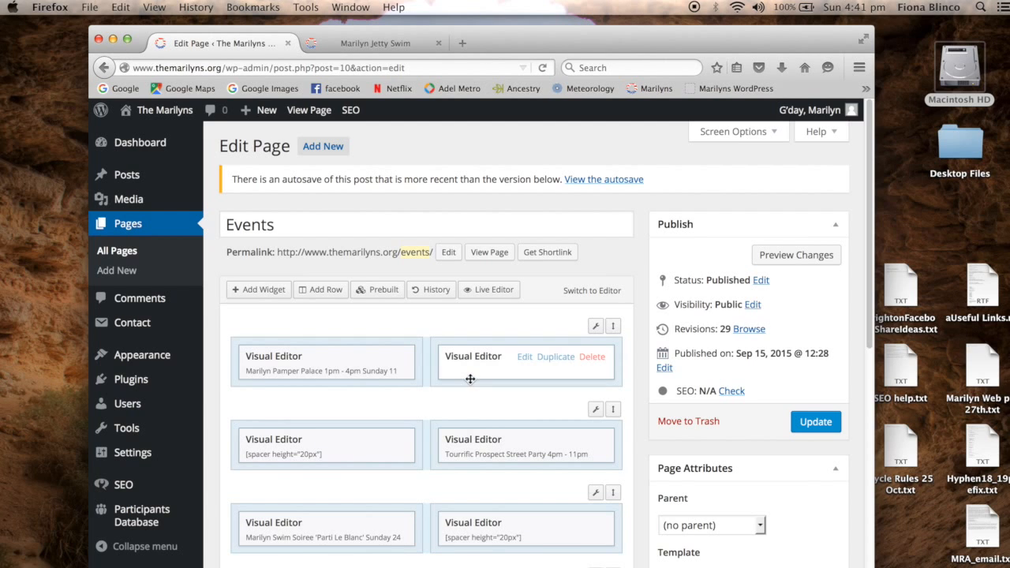
left_click(375, 44)
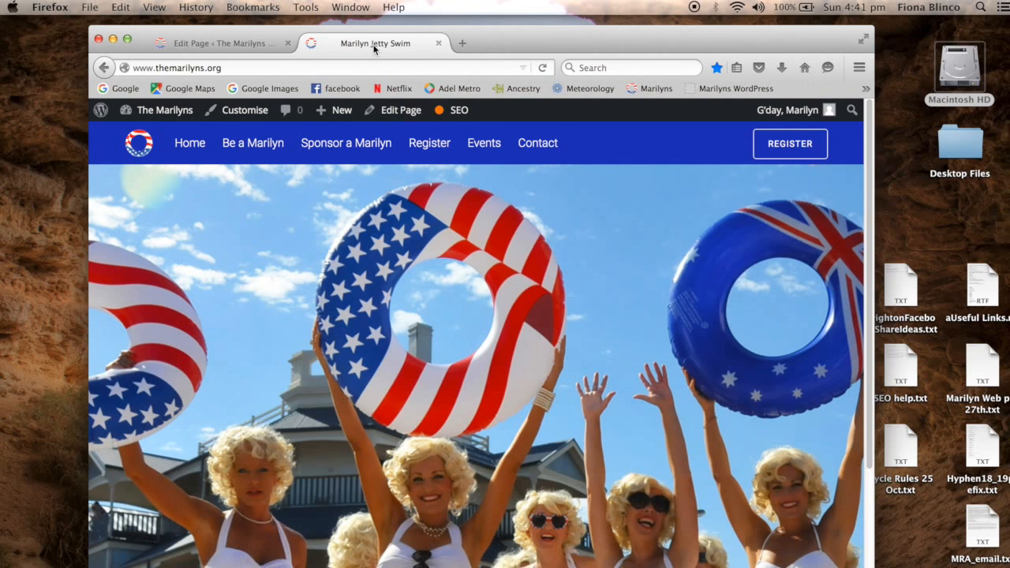
left_click(487, 146)
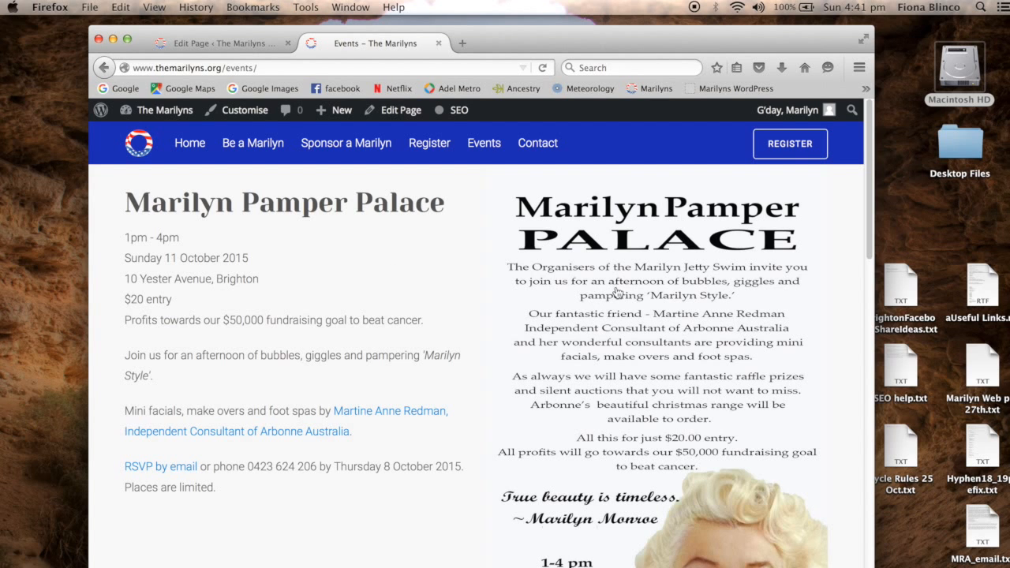
left_click_drag(869, 230, 861, 418)
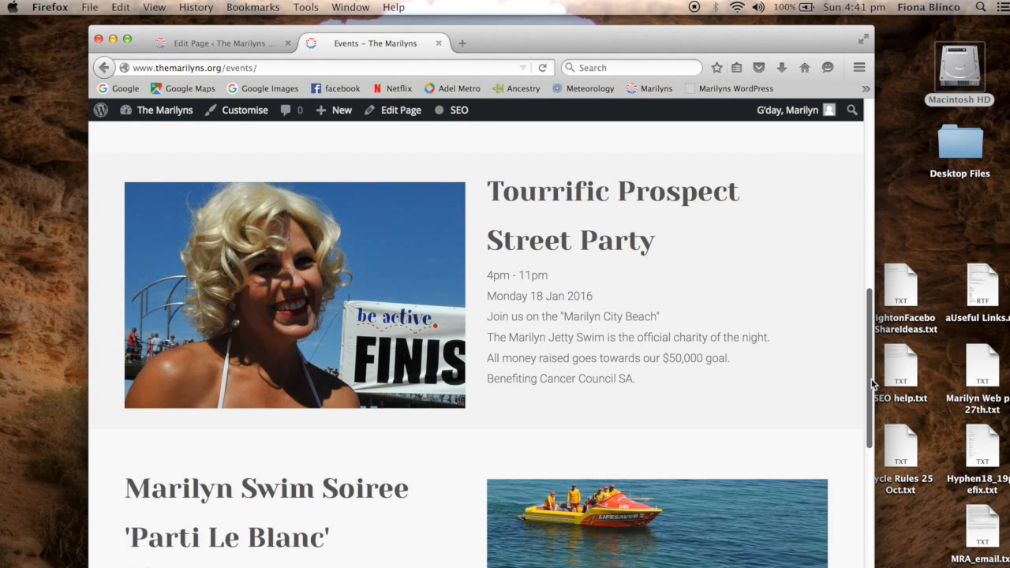
left_click_drag(870, 387, 870, 464)
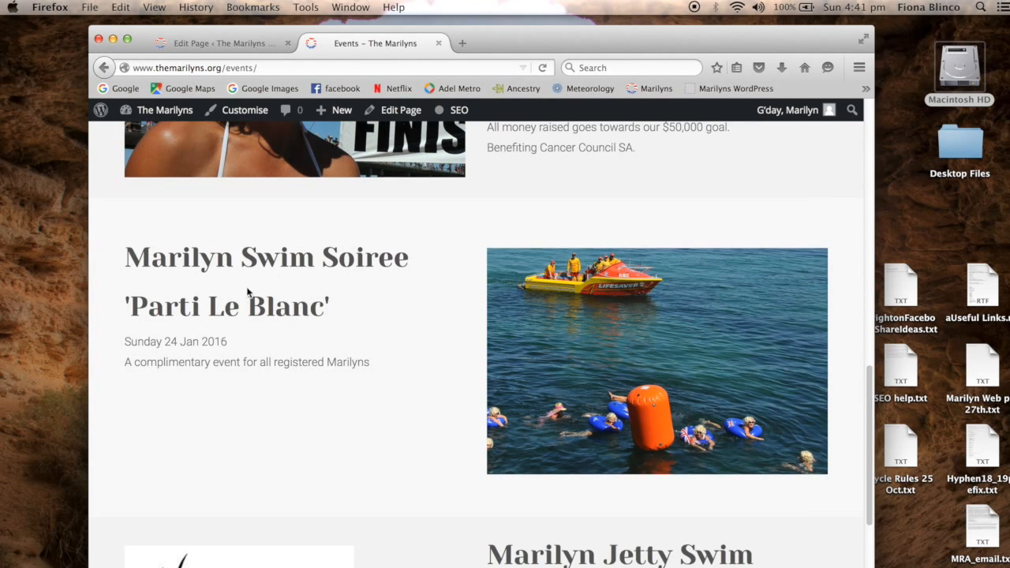
left_click_drag(868, 398, 858, 332)
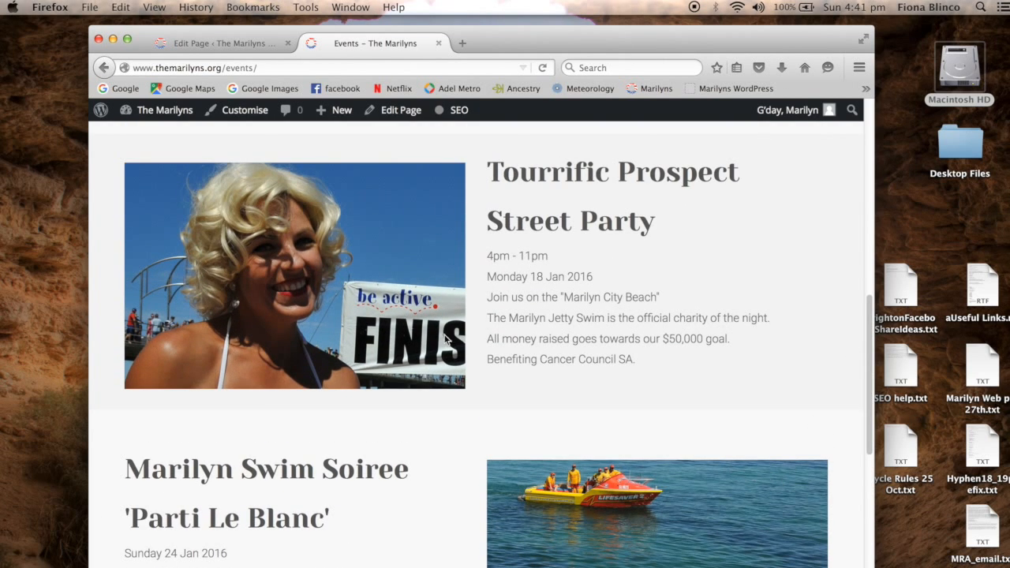
left_click_drag(869, 407, 851, 172)
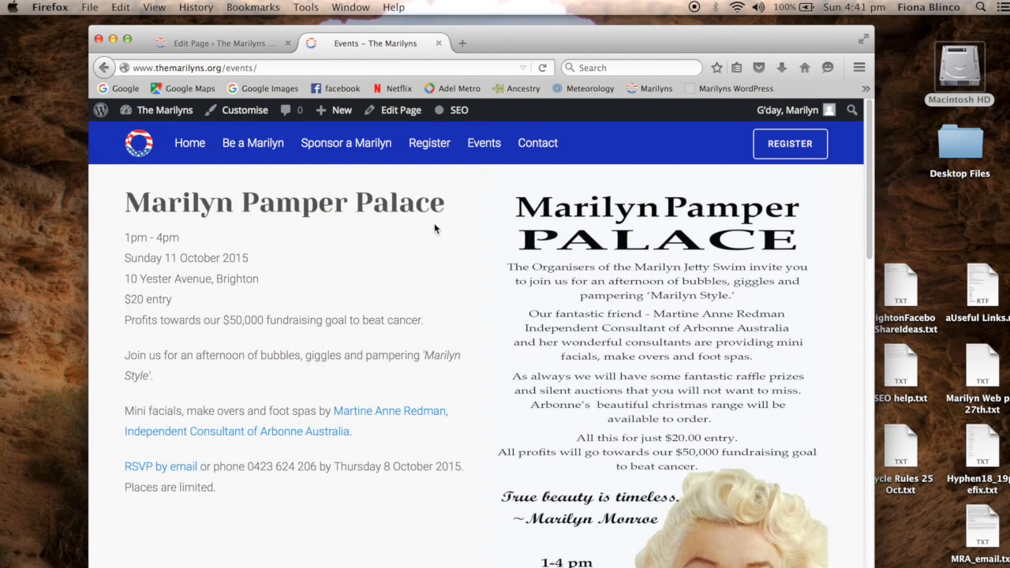
- Open the image widget beside the Marilyn Pamper Palace text on the Events edit page and display its content in Visual mode
left_click(226, 44)
mouse_move(595, 330)
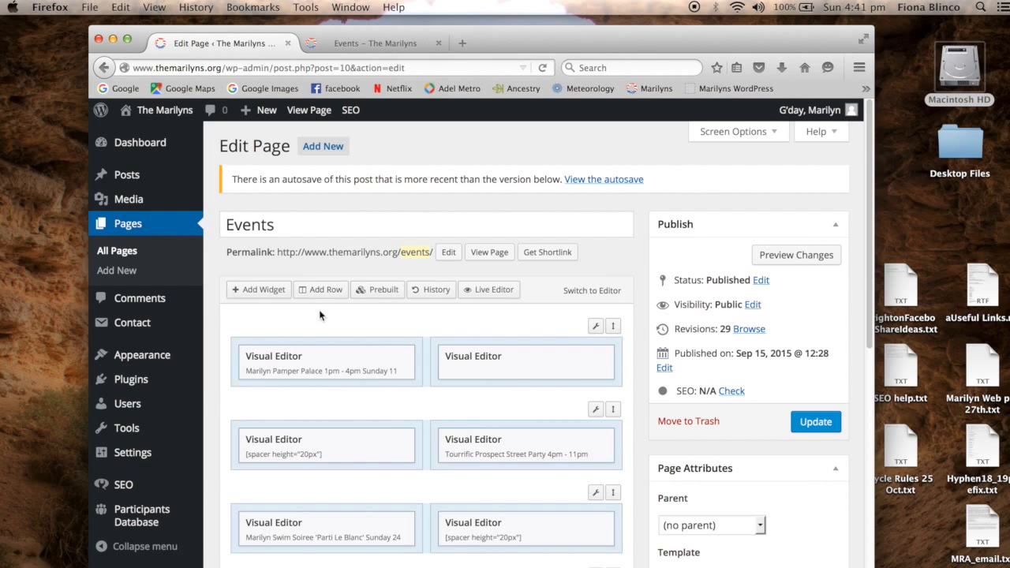
mouse_move(523, 363)
left_click(525, 359)
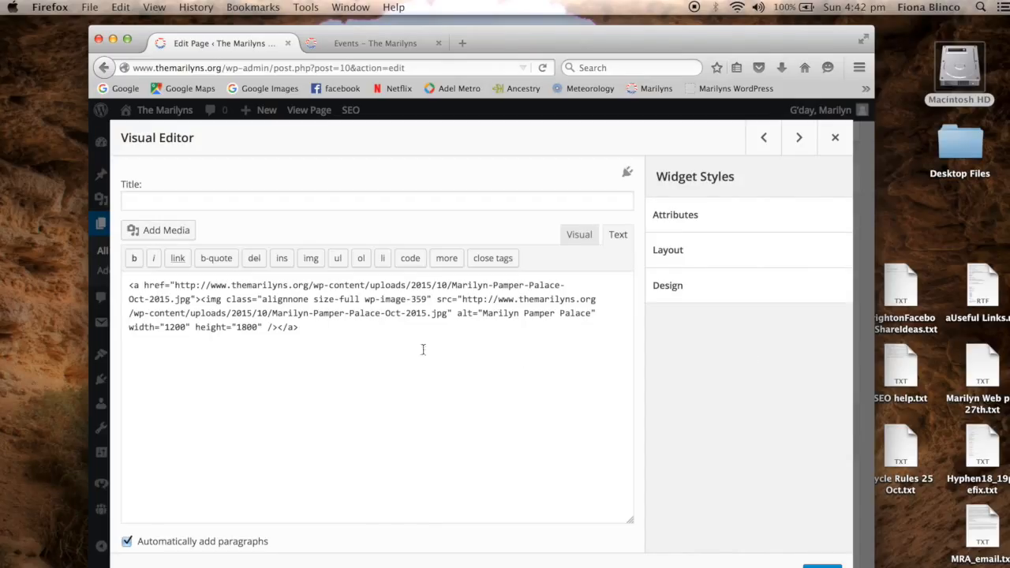
left_click_drag(306, 330, 124, 285)
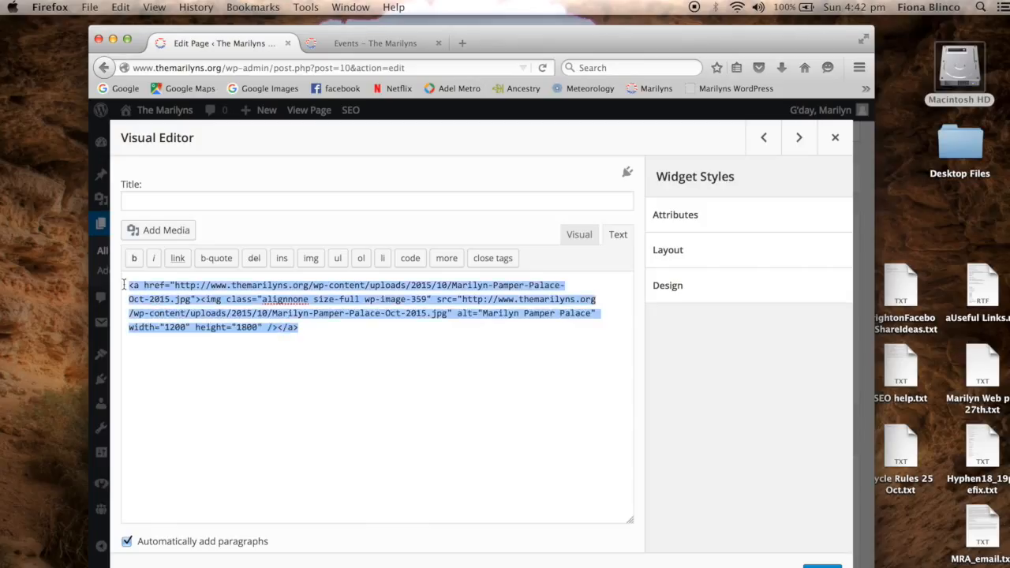
left_click(408, 375)
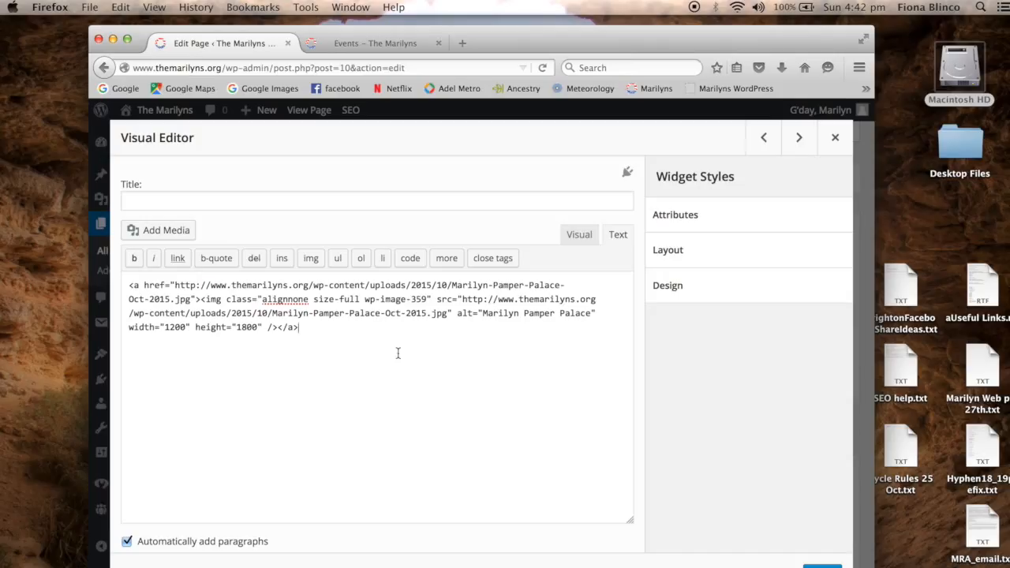
left_click(578, 235)
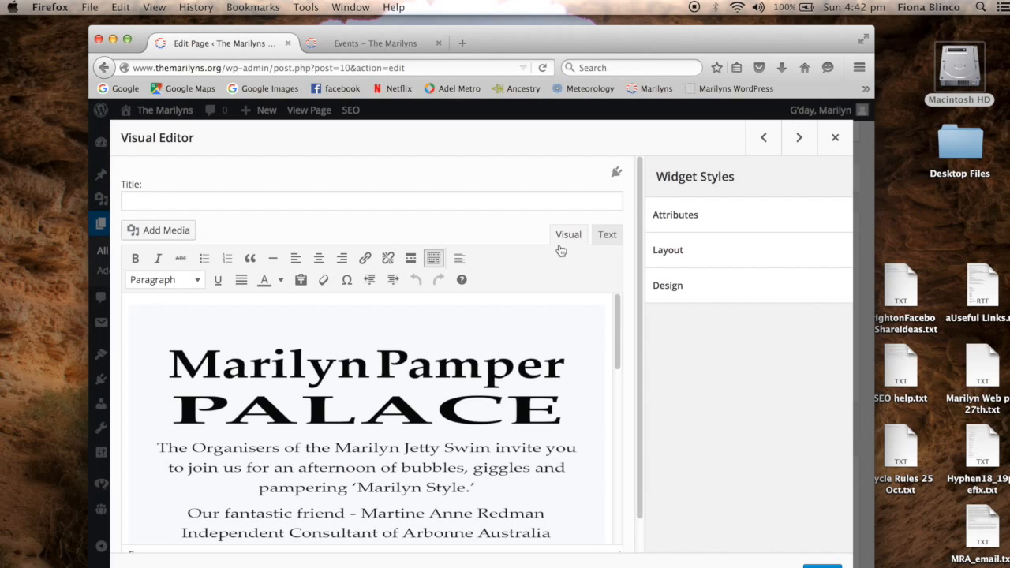
- Delete the Marilyn Pamper Palace poster image from the widget and save the widget
left_click_drag(617, 353, 615, 330)
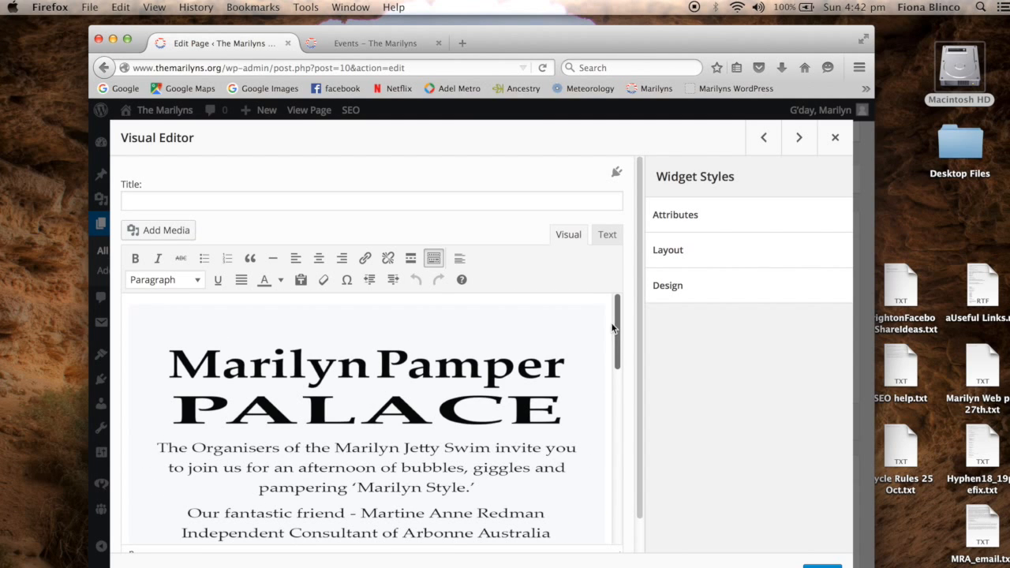
left_click(489, 373)
key("Delete")
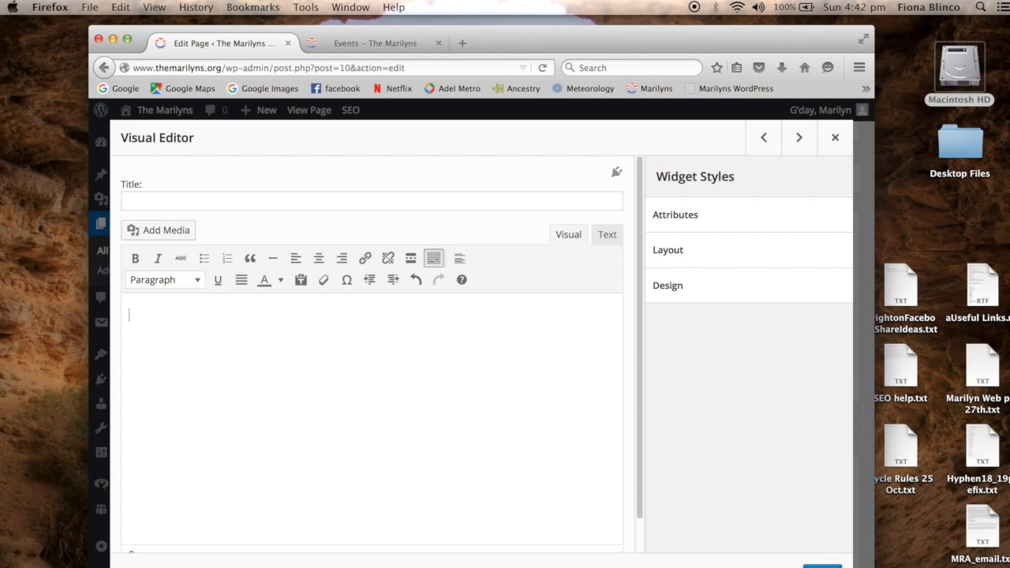
left_click(822, 566)
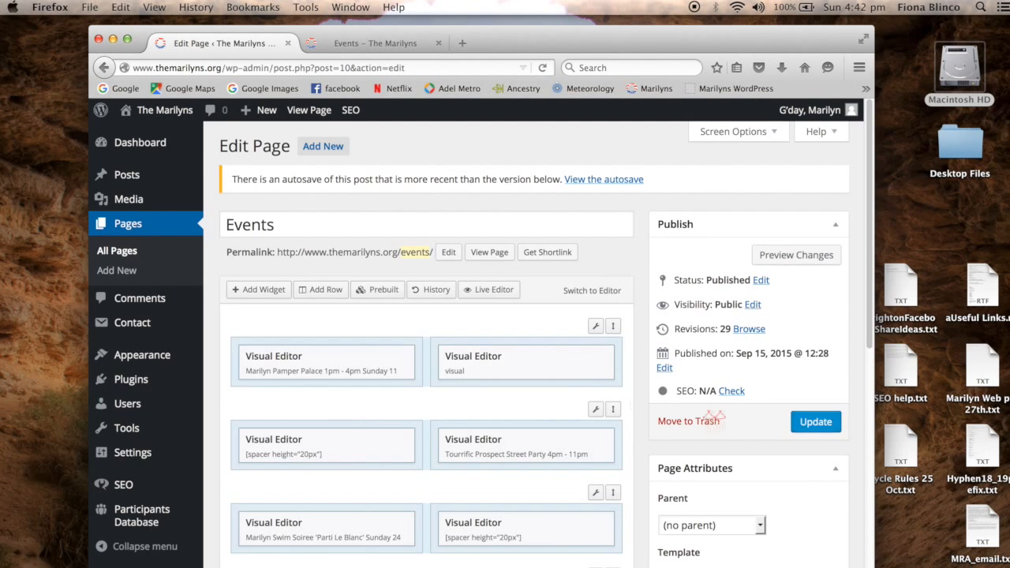
- Update the Events page and reload the live Events page to check the image removal
left_click(814, 423)
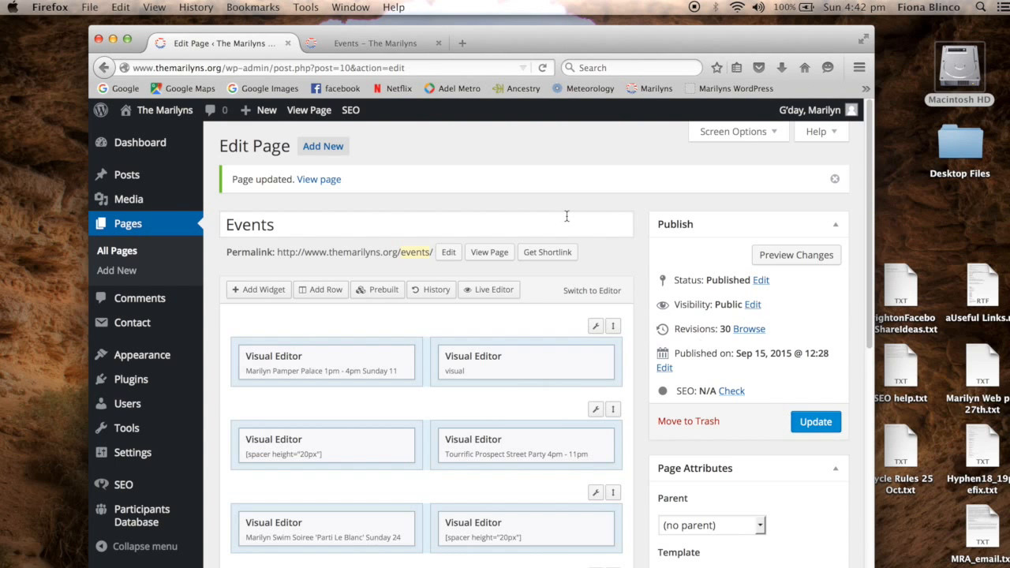
left_click(375, 43)
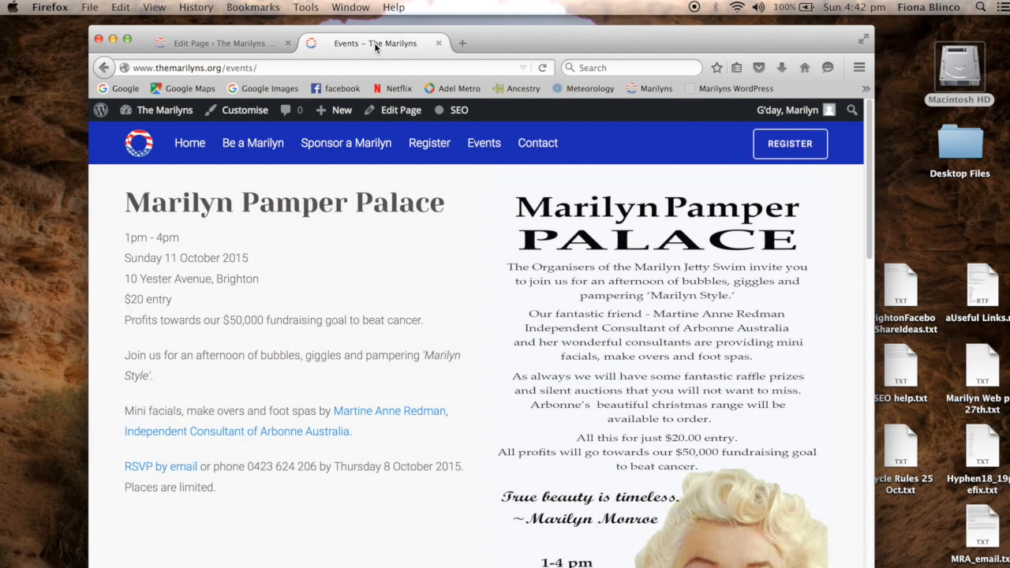
left_click(543, 68)
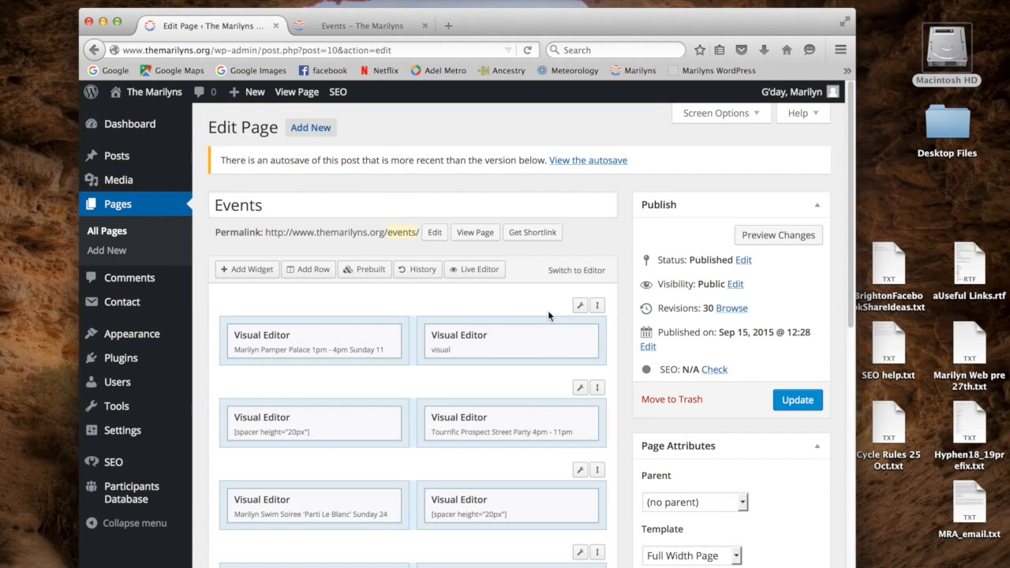
- Insert Marilyn-Finish-3.jpg from the Media Library into the emptied widget beside the Marilyn Pamper Palace text and save the widget
mouse_move(506, 347)
left_click(510, 337)
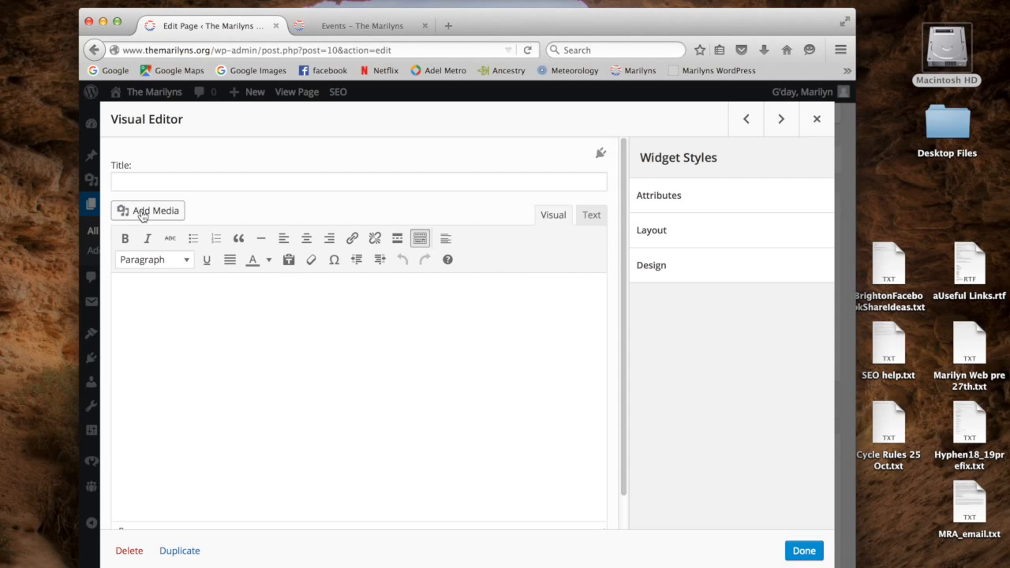
left_click(142, 215)
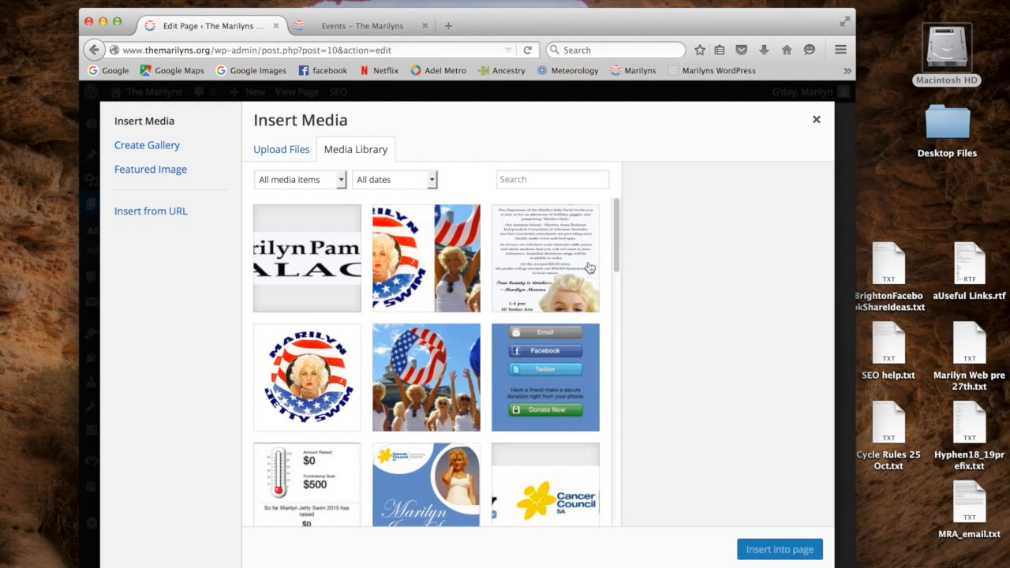
left_click_drag(615, 262, 612, 400)
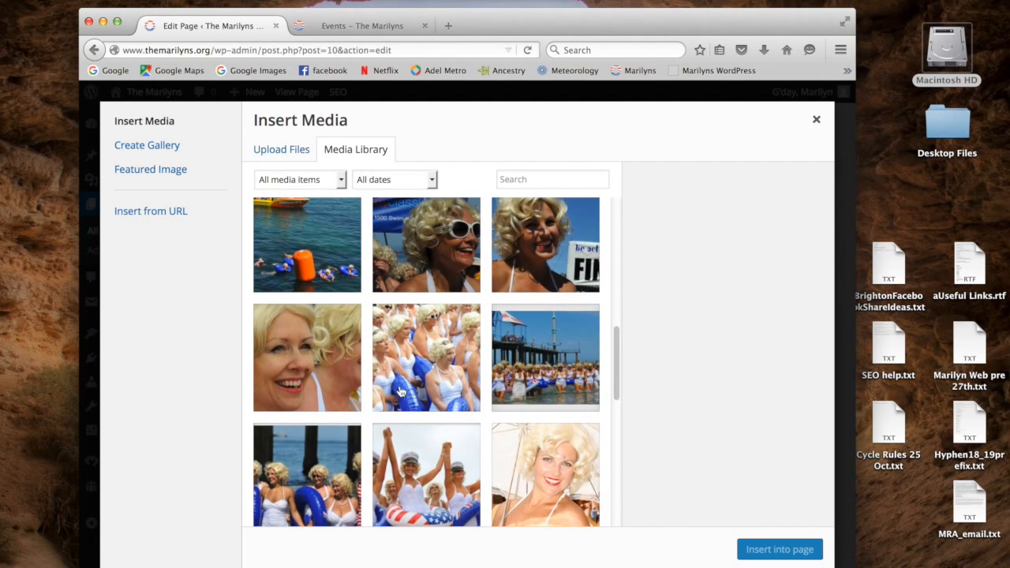
left_click(307, 371)
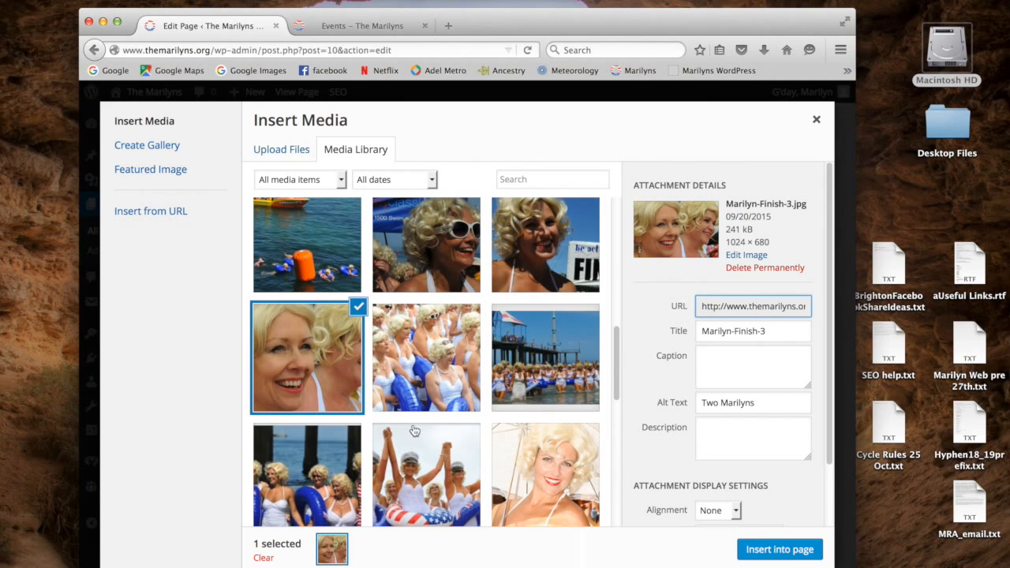
left_click(767, 553)
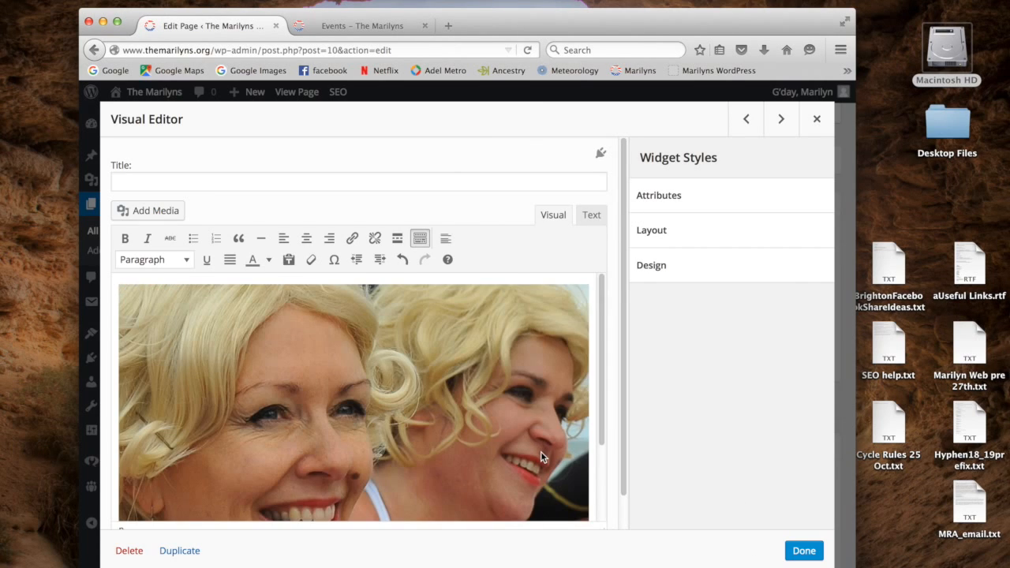
left_click(803, 550)
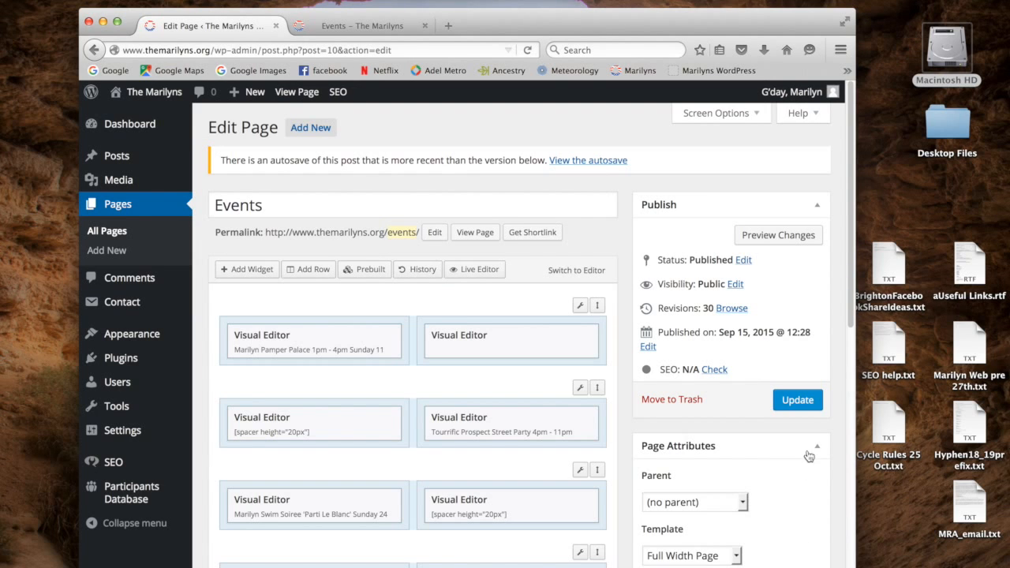
- Update the Events page and check the new image on the live Events page
left_click(797, 401)
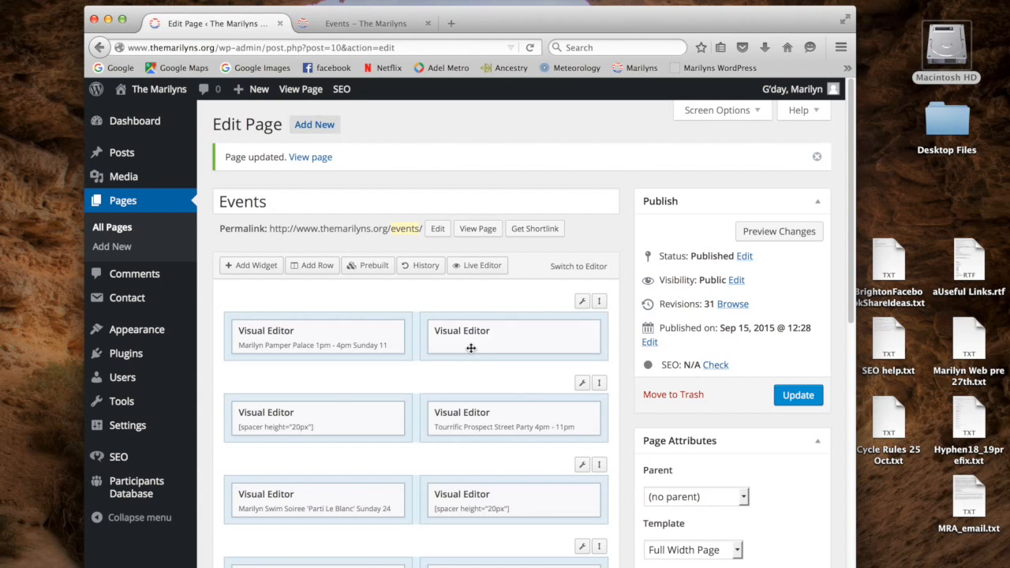
left_click(354, 24)
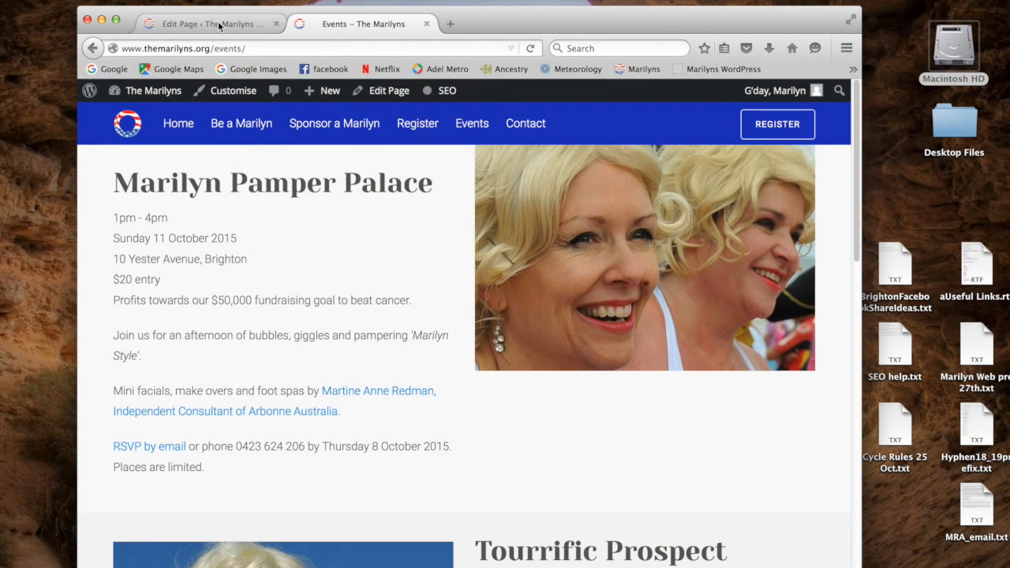
- Insert a [spacer height="20px"] shortcode above the image in the widget beside Marilyn Pamper Palace and save the widget
left_click(224, 24)
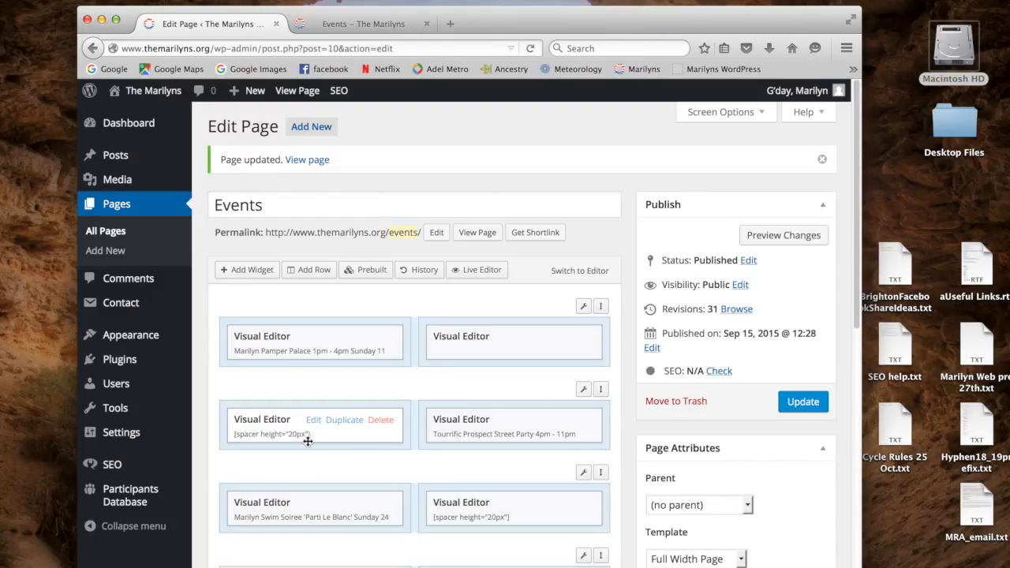
left_click(511, 344)
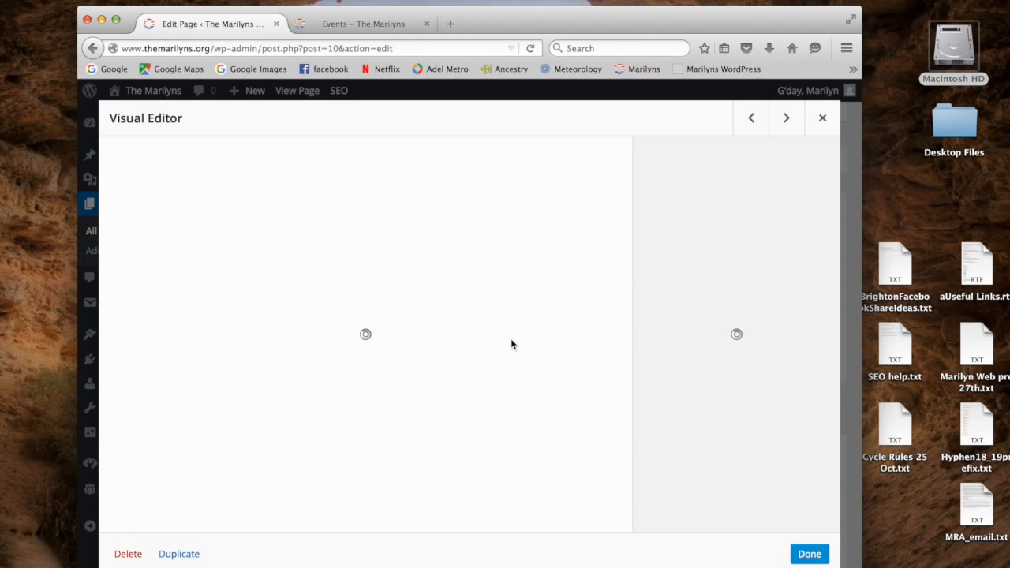
left_click(115, 298)
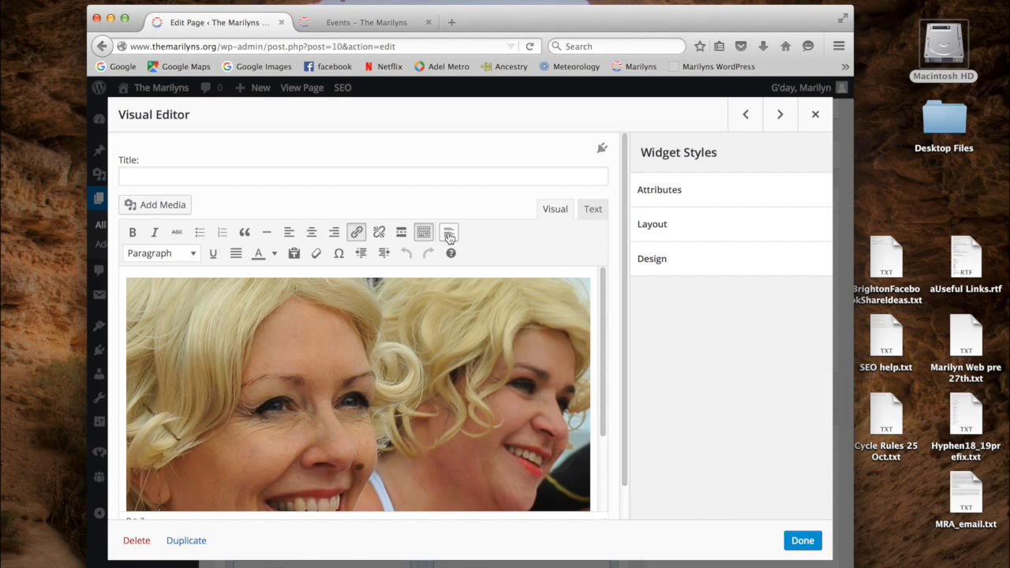
left_click(449, 235)
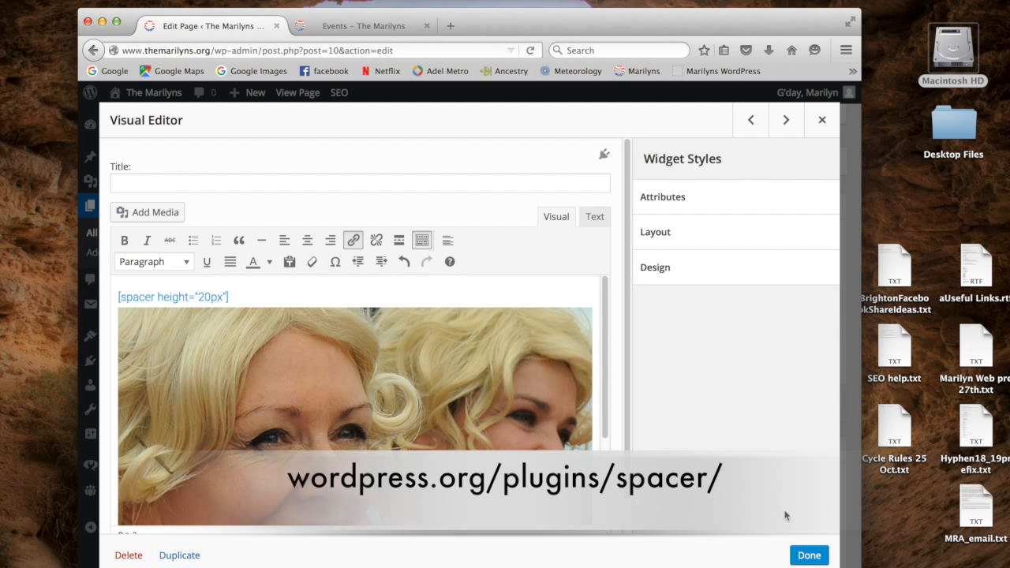
left_click(805, 556)
- Update the Events page and reload the live Events page to check the 20px spacing above the image
left_click(797, 404)
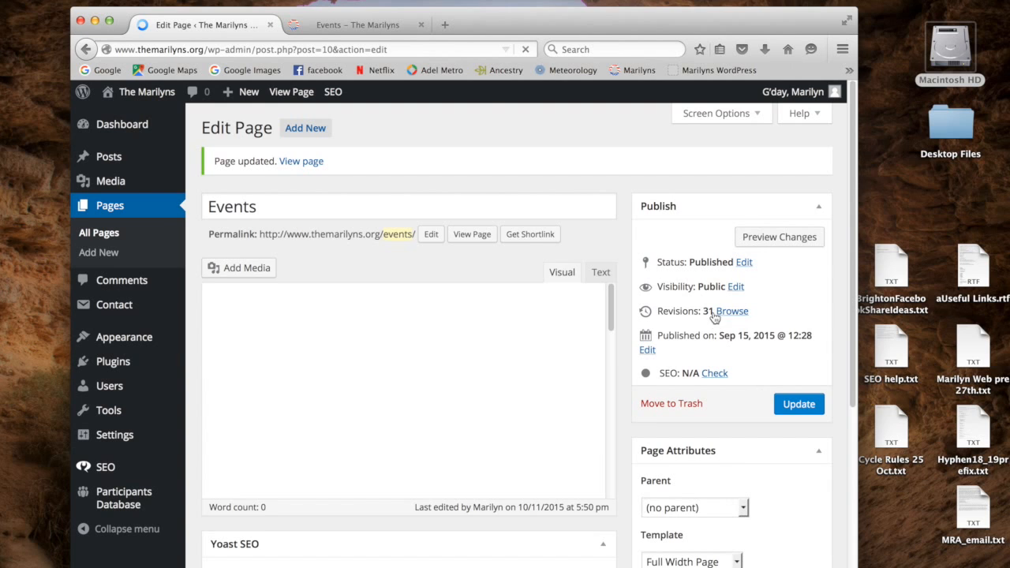
left_click(371, 26)
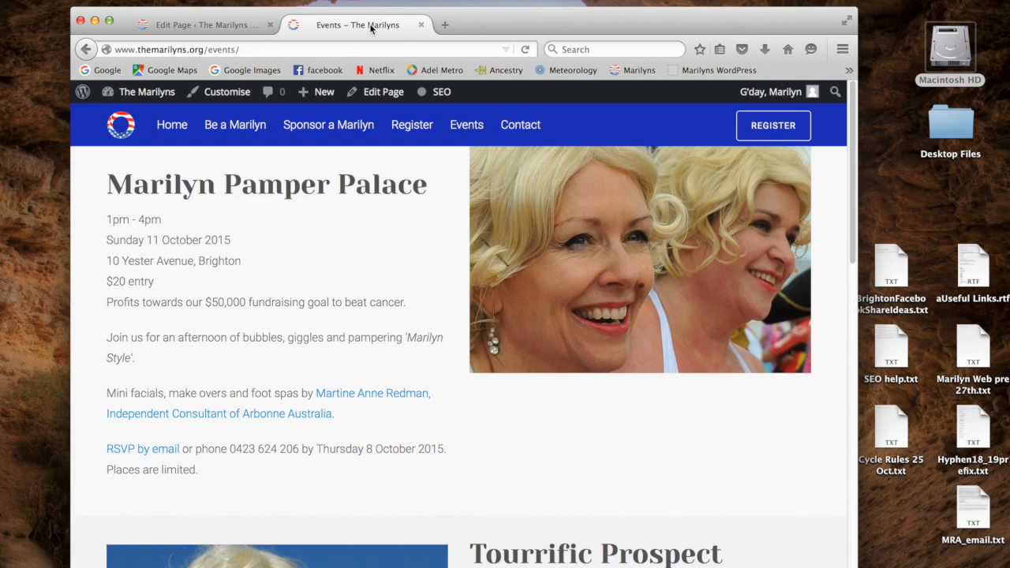
left_click(524, 50)
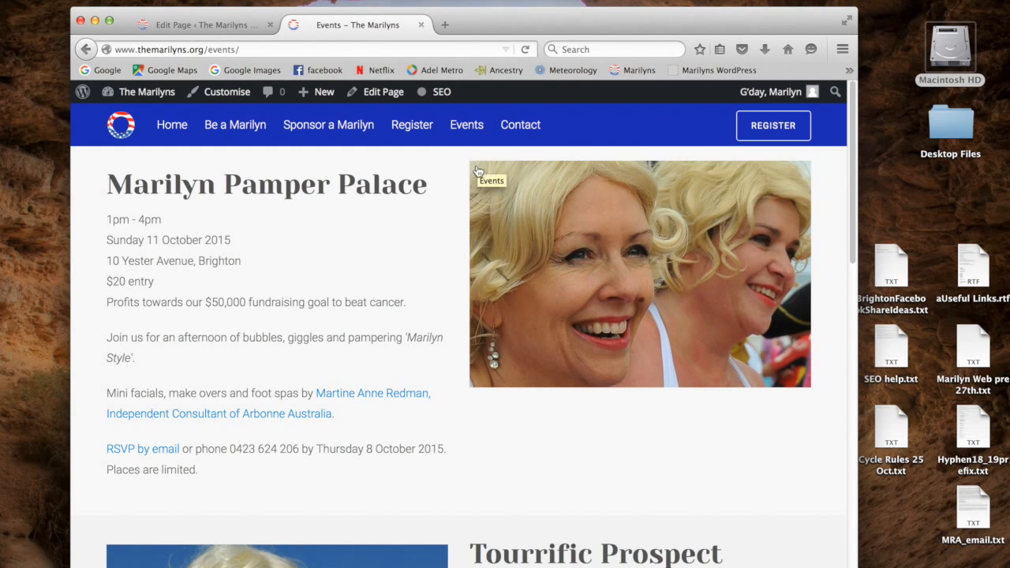
- Set the spacer height above the Marilyn Pamper Palace image to 50px and save the widget
left_click(211, 25)
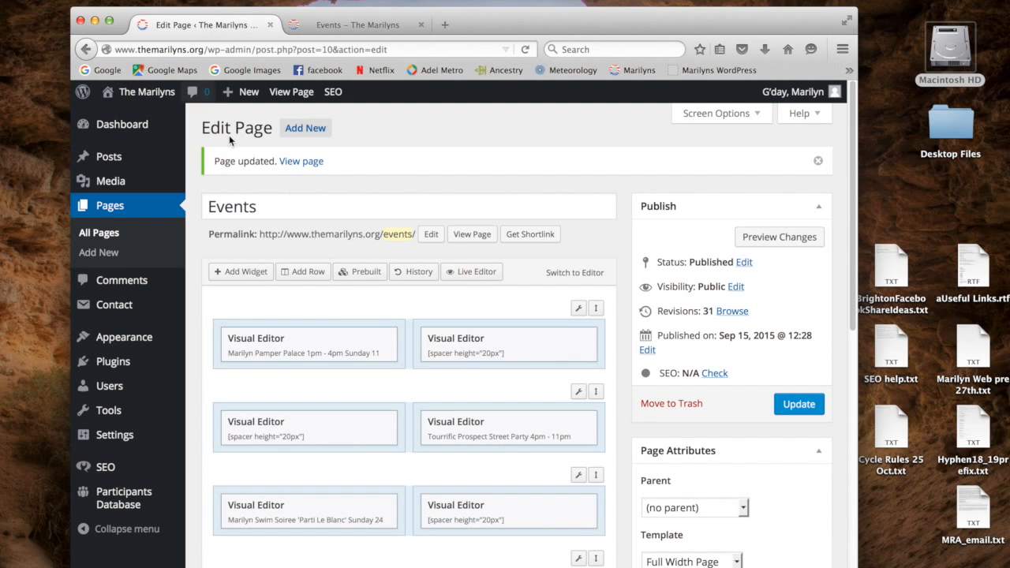
left_click(506, 341)
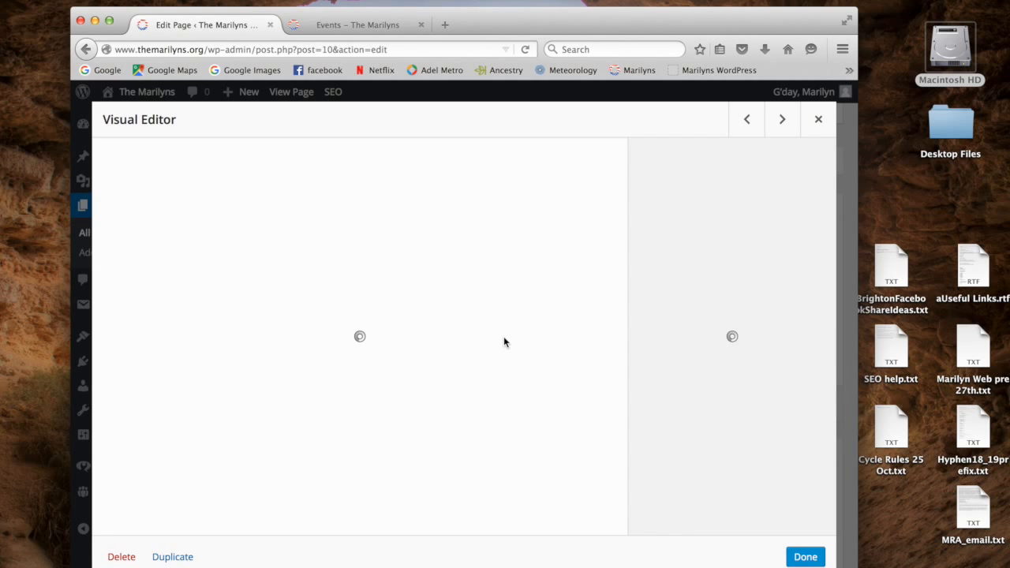
left_click(210, 312)
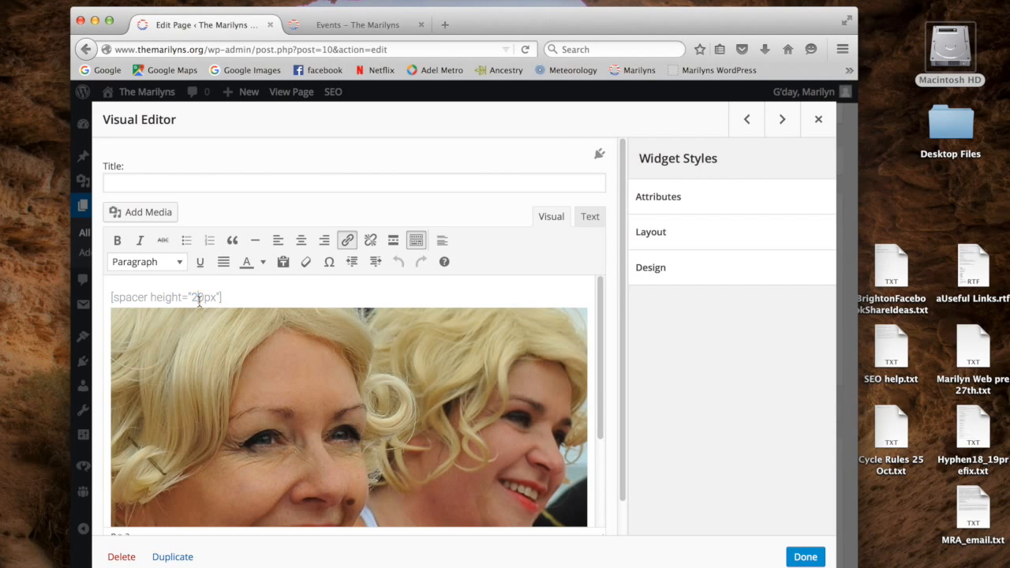
key("BackSpace")
type("5")
left_click(819, 559)
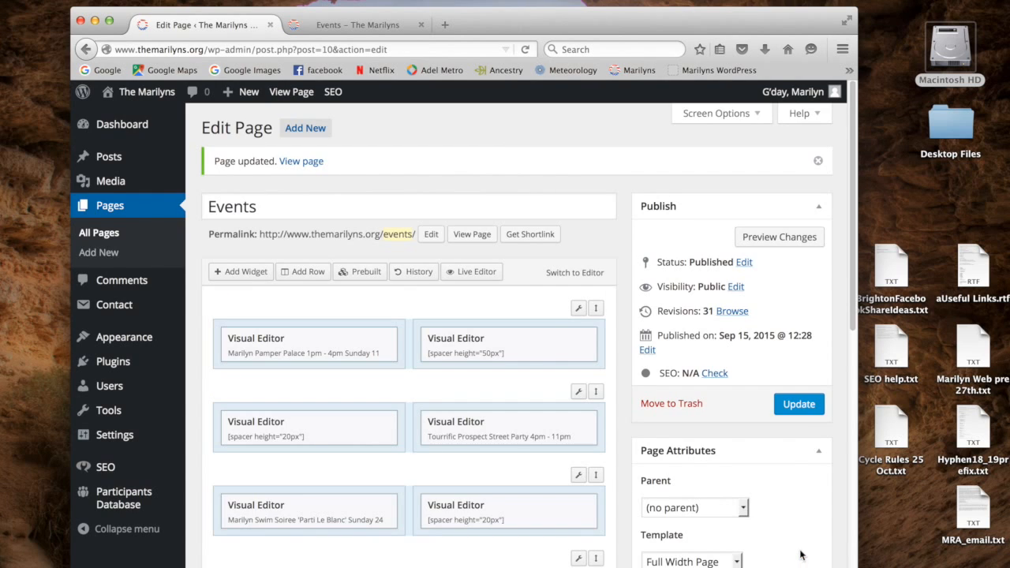
- Update the Events page and reload the live page to check the 50px spacing above the image
left_click(796, 402)
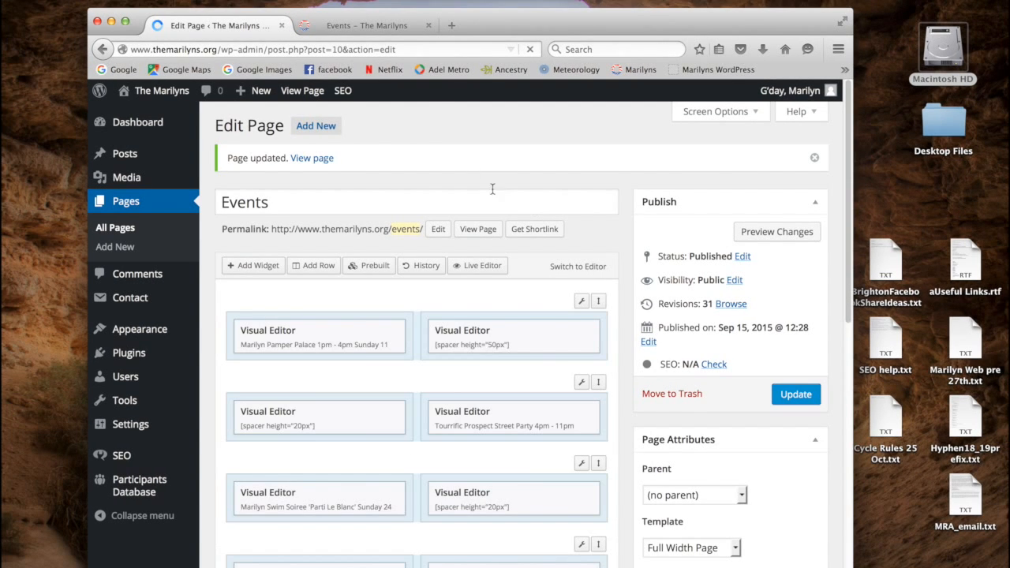
left_click(374, 27)
left_click(529, 50)
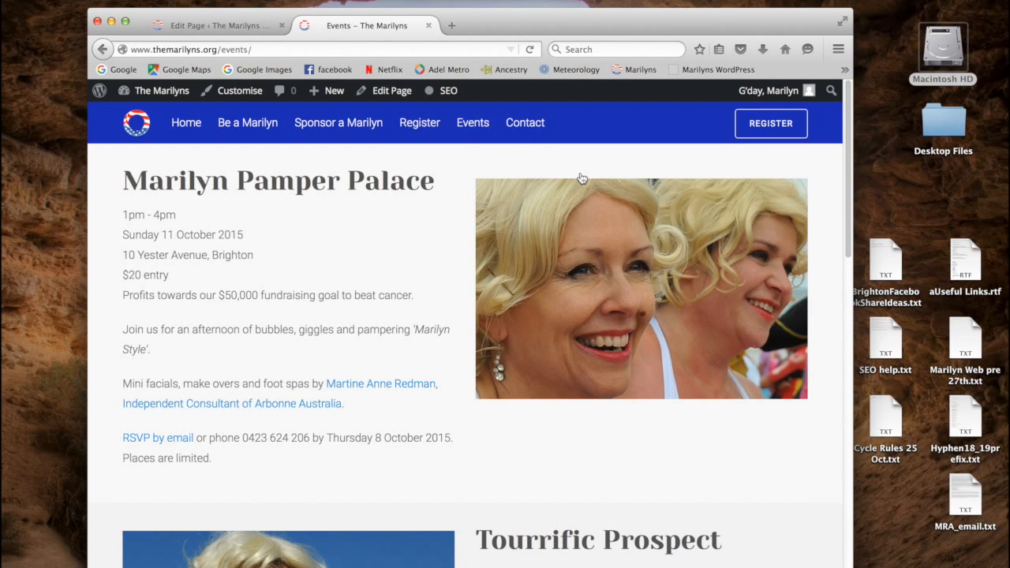
- Open the Events page for editing, compare it with the live page, and open the Marilyn Pamper Palace text widget
mouse_move(163, 114)
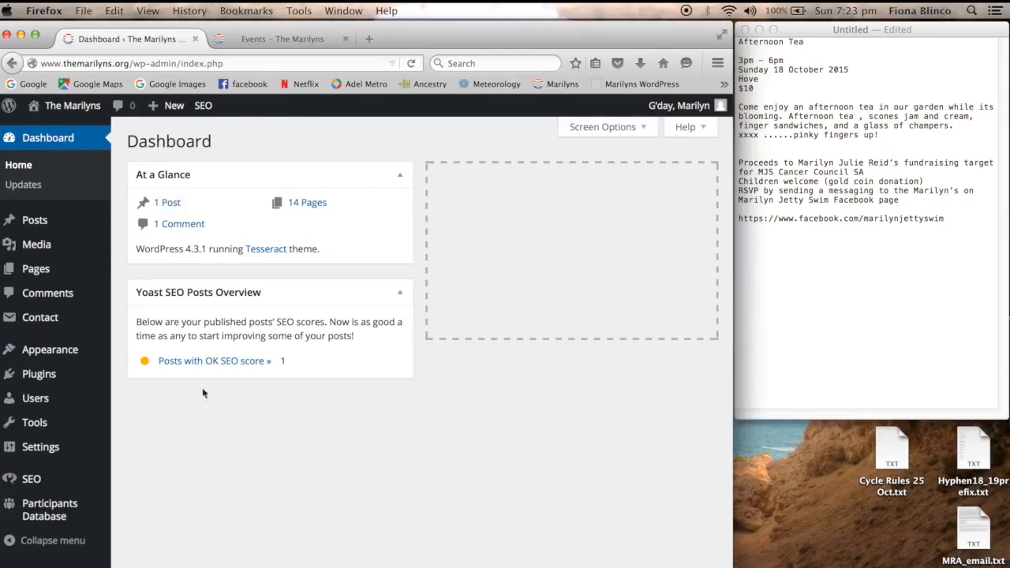
left_click(36, 271)
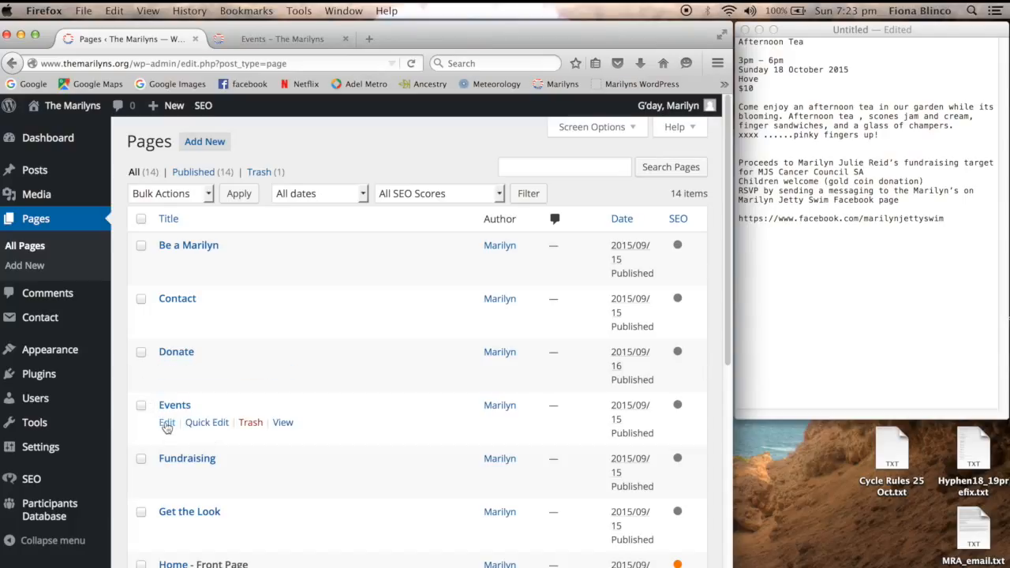
left_click(166, 424)
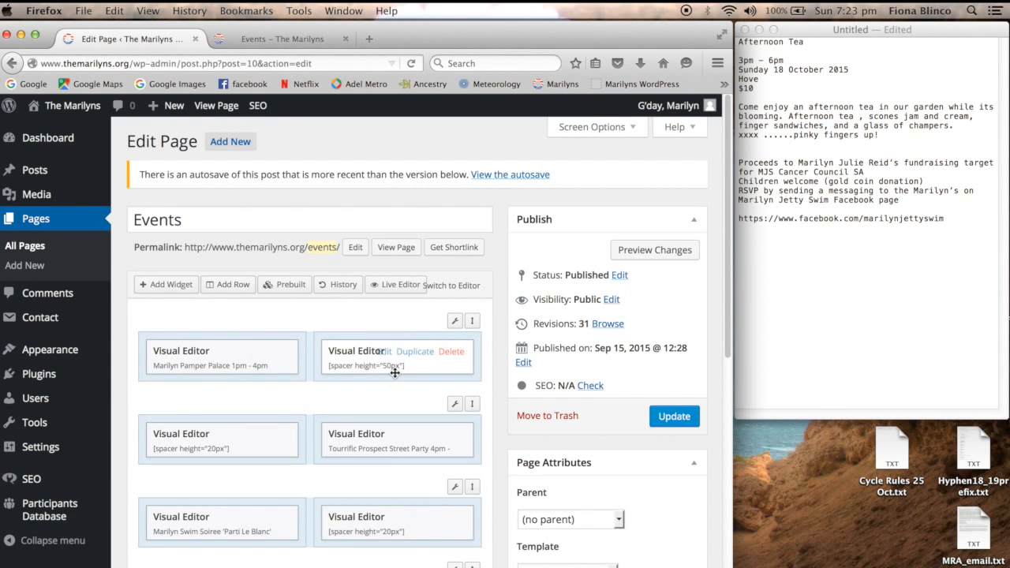
mouse_move(252, 362)
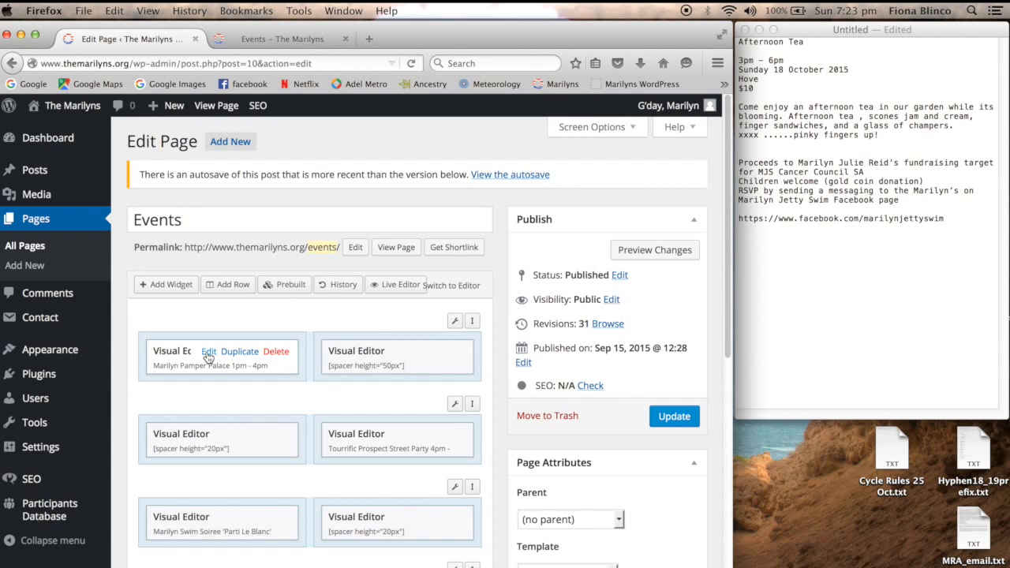
left_click(273, 40)
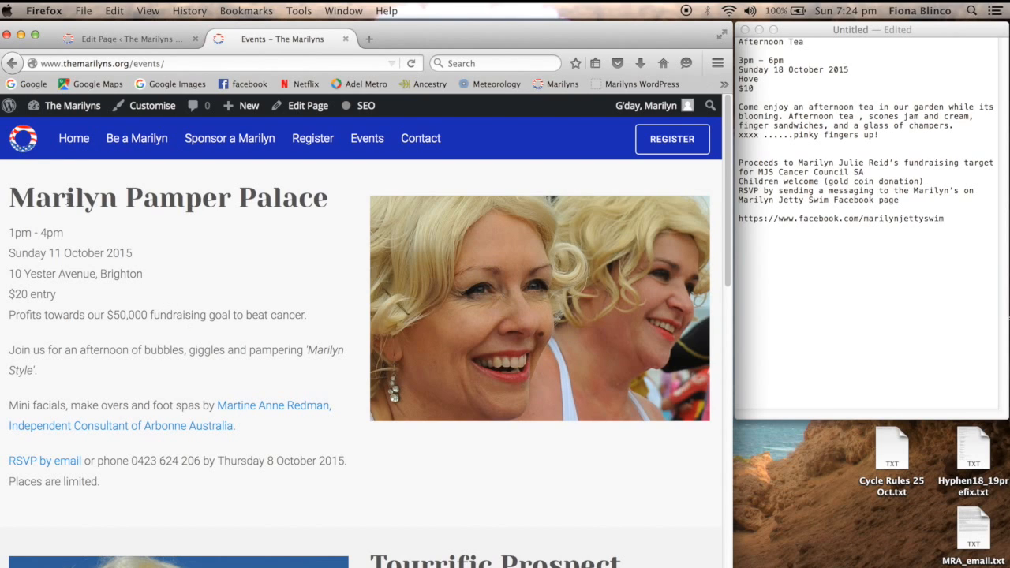
left_click(134, 39)
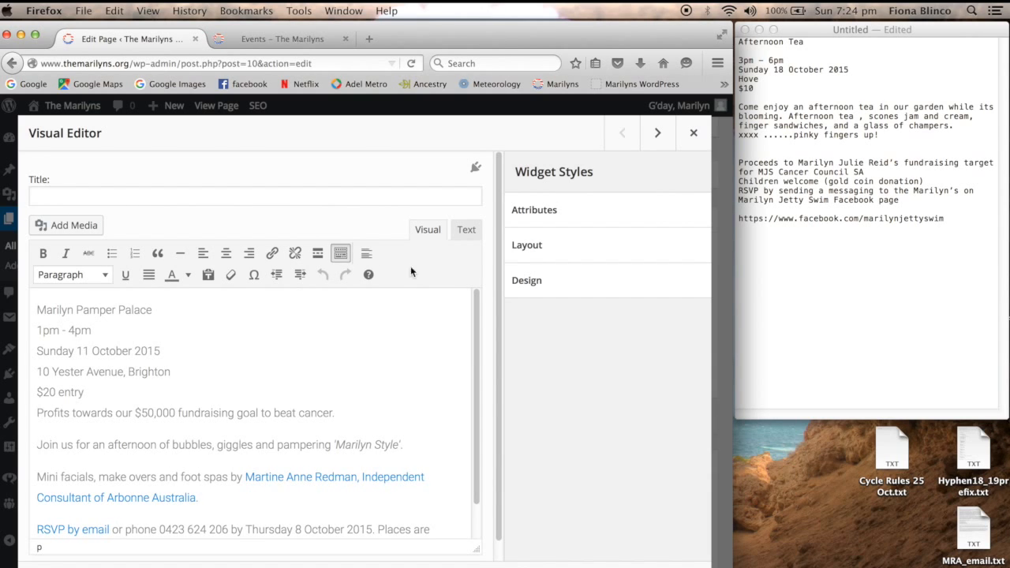
- Examine the widget's HTML source, including the events-headline span tags and the Facebook link tags, and return to the visual view
left_click(469, 236)
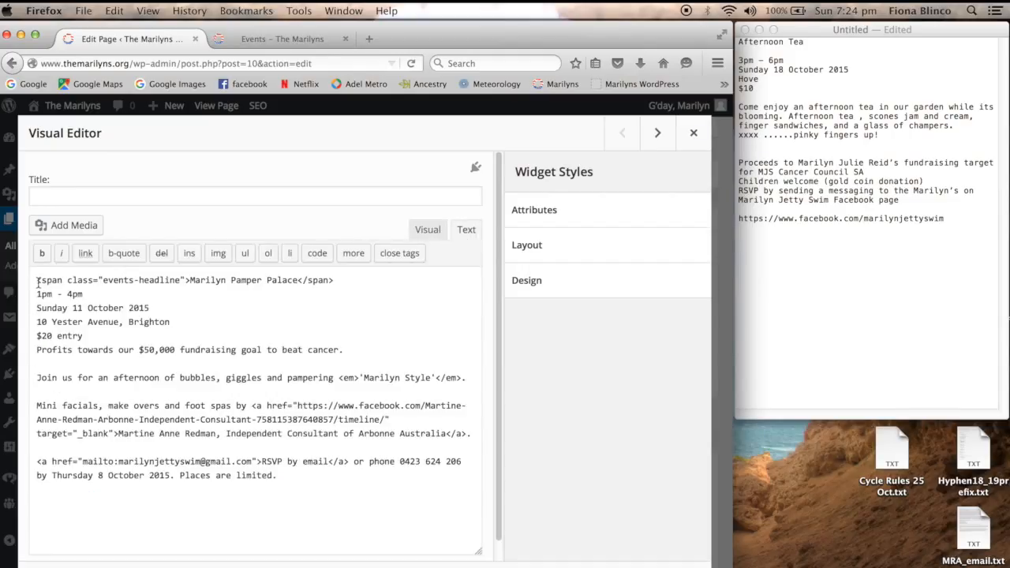
left_click_drag(37, 283, 191, 280)
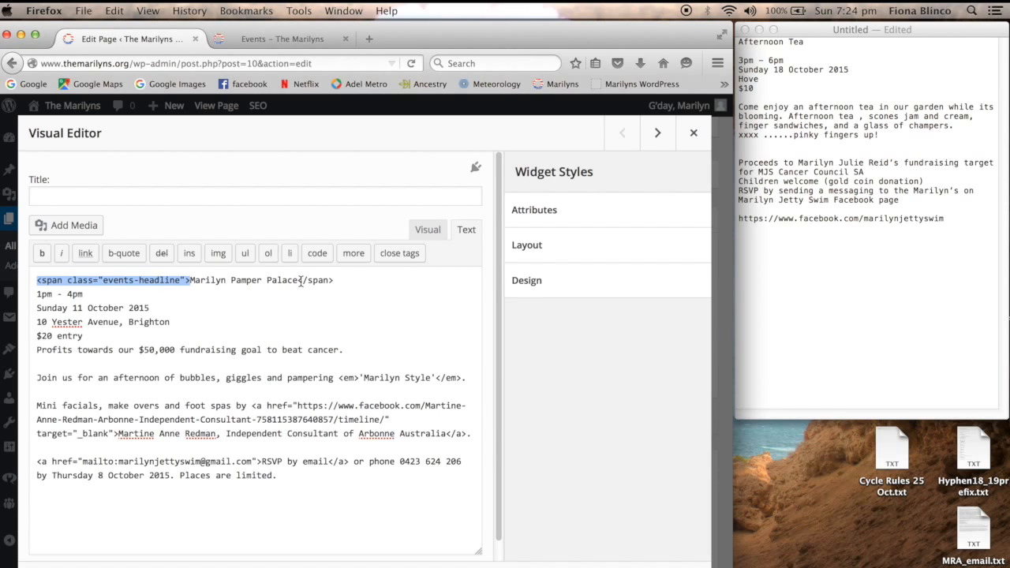
left_click_drag(299, 281, 333, 281)
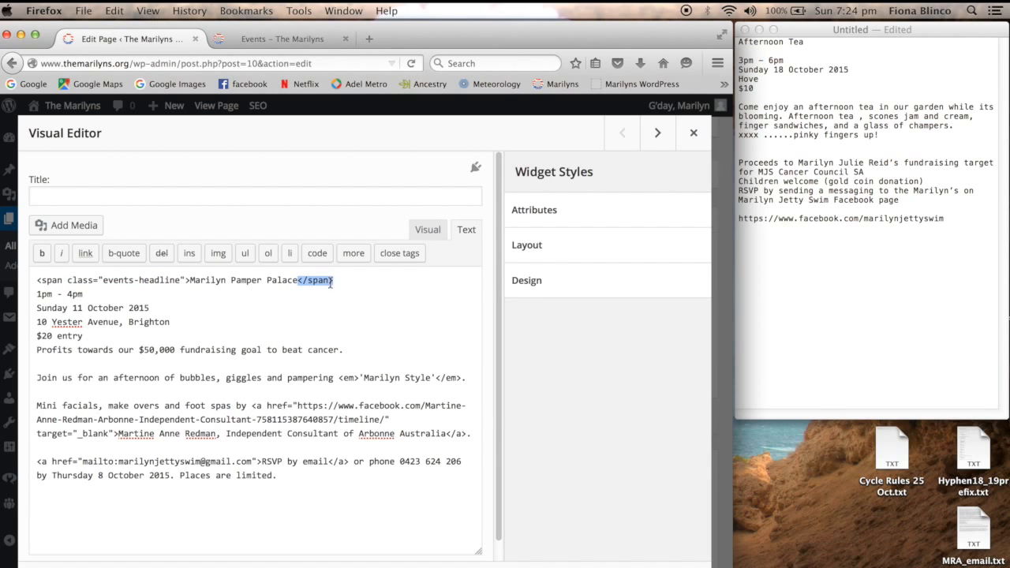
left_click_drag(253, 406, 119, 433)
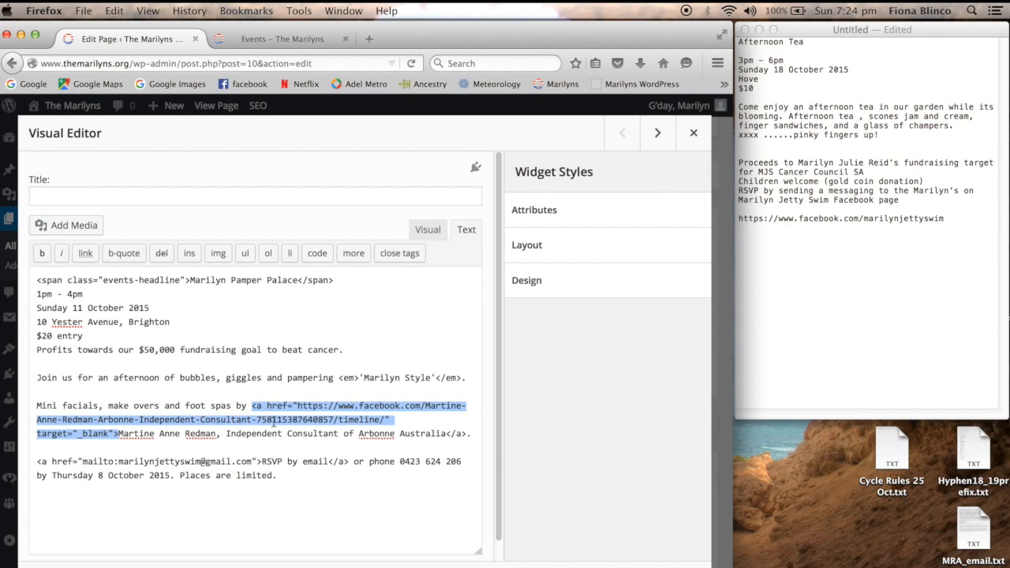
left_click_drag(451, 434, 465, 436)
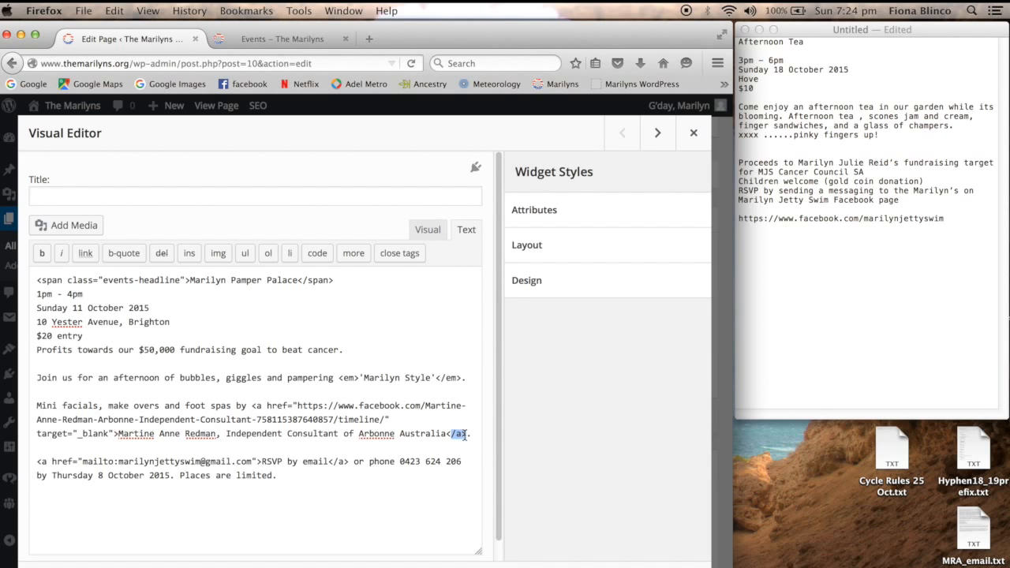
left_click(434, 321)
left_click(427, 231)
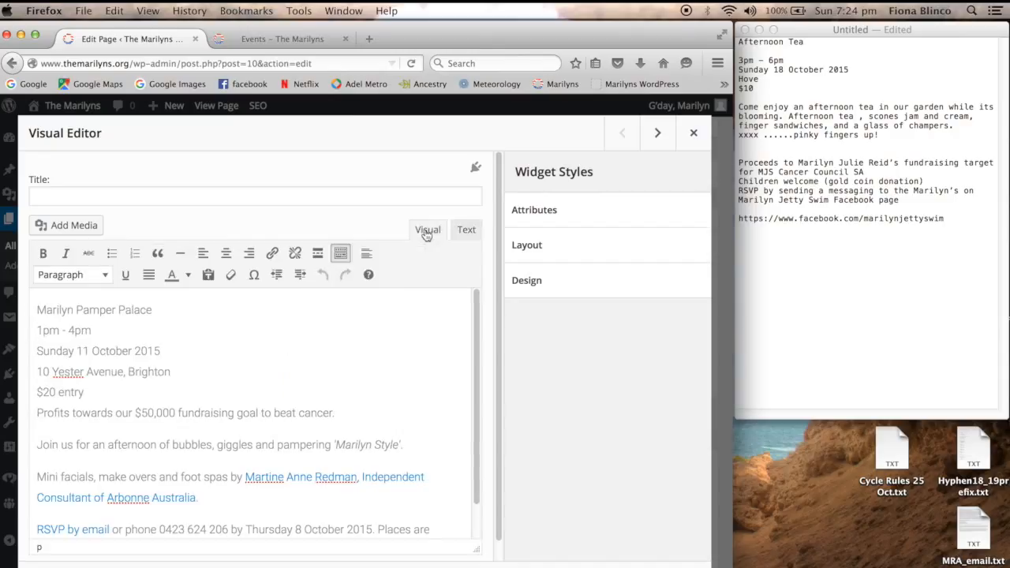
- Replace the headline Marilyn Pamper Palace with "Afternoon Tea" in the event text
left_click_drag(37, 312, 154, 313)
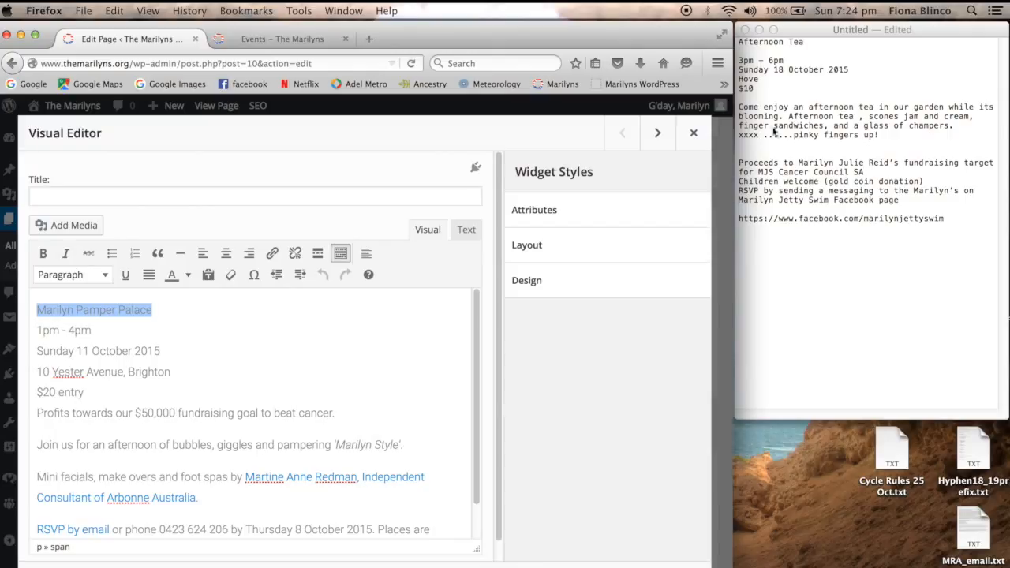
type("AFt")
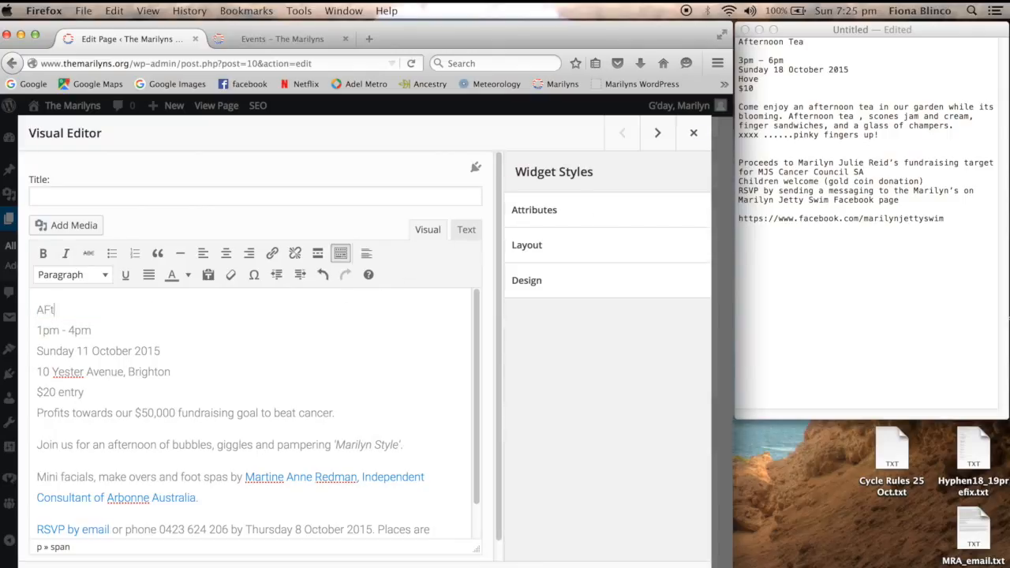
type("er")
key("BackSpace")
key("BackSpace")
key("BackSpace")
key("BackSpace")
type("fternoon Te")
- Set the event details to 3pm - 6pm, Sunday 18 October 2015, Hove and $10
left_click(44, 332)
key("BackSpace")
type("3")
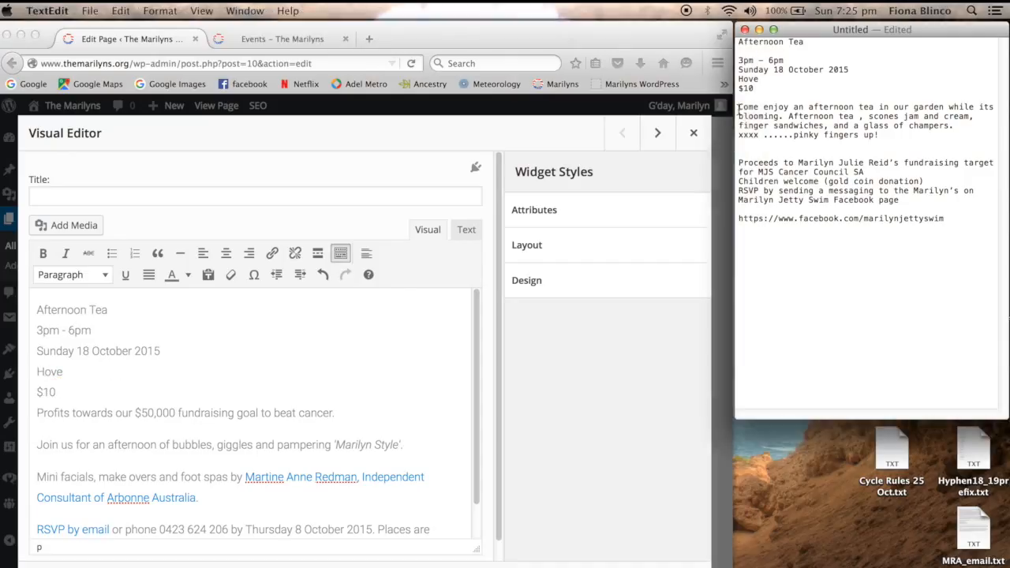
- Replace the "Profits towards our $50,000 fundraising goal" line with the "Come enjoy an afternoon tea" paragraph copied from the text notes
left_click_drag(738, 108, 879, 135)
key("super+c")
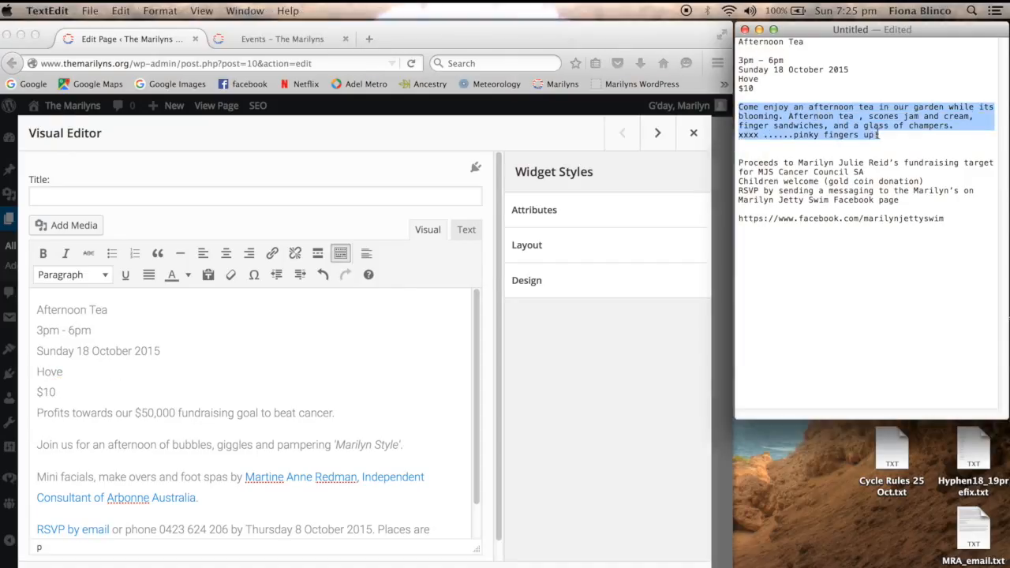
left_click(46, 415)
left_click_drag(38, 412, 336, 412)
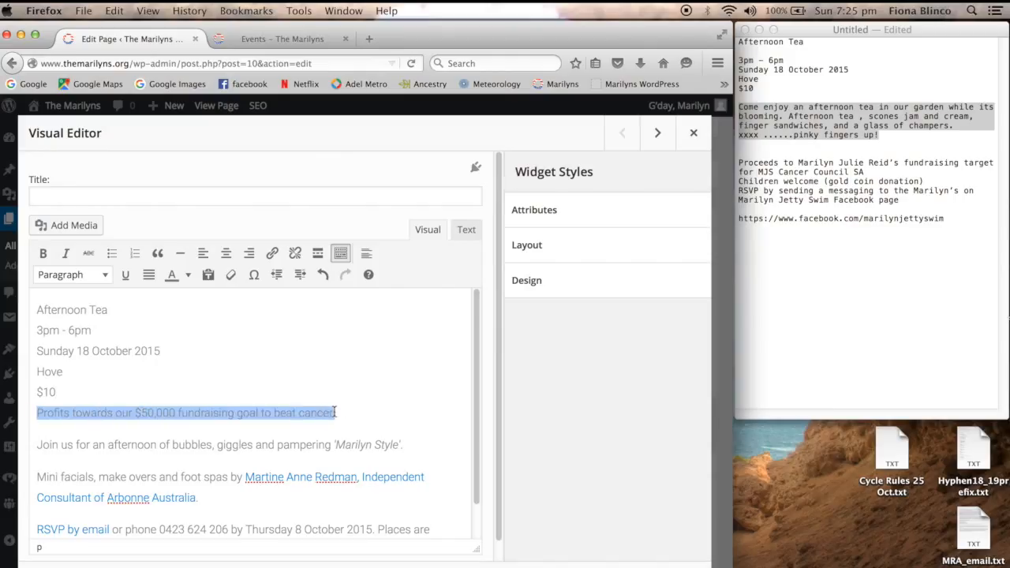
key("super+v")
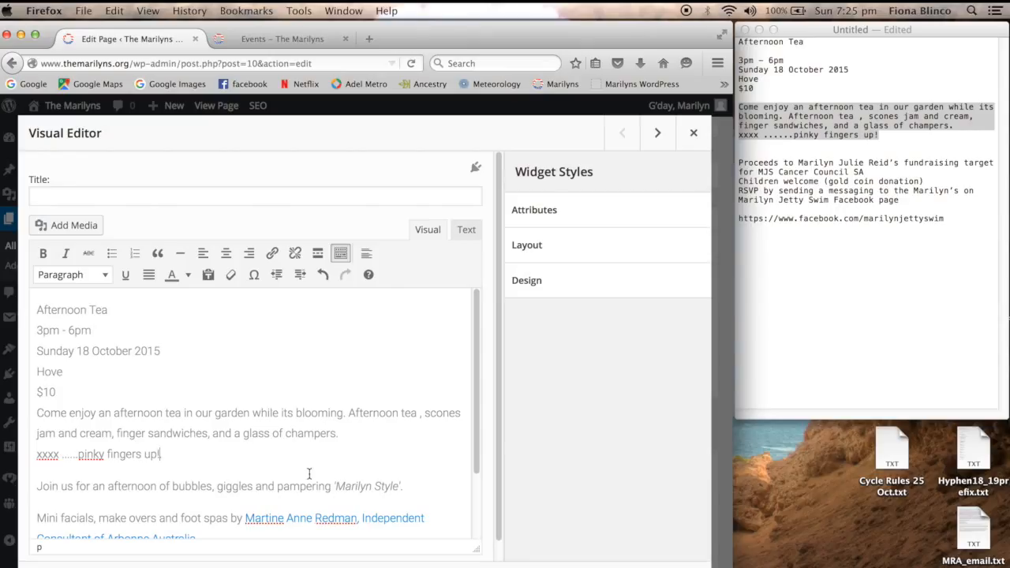
- Replace the "Join us for an afternoon of bubbles" line with the proceeds, children welcome and RSVP lines copied from the text notes
left_click(845, 184)
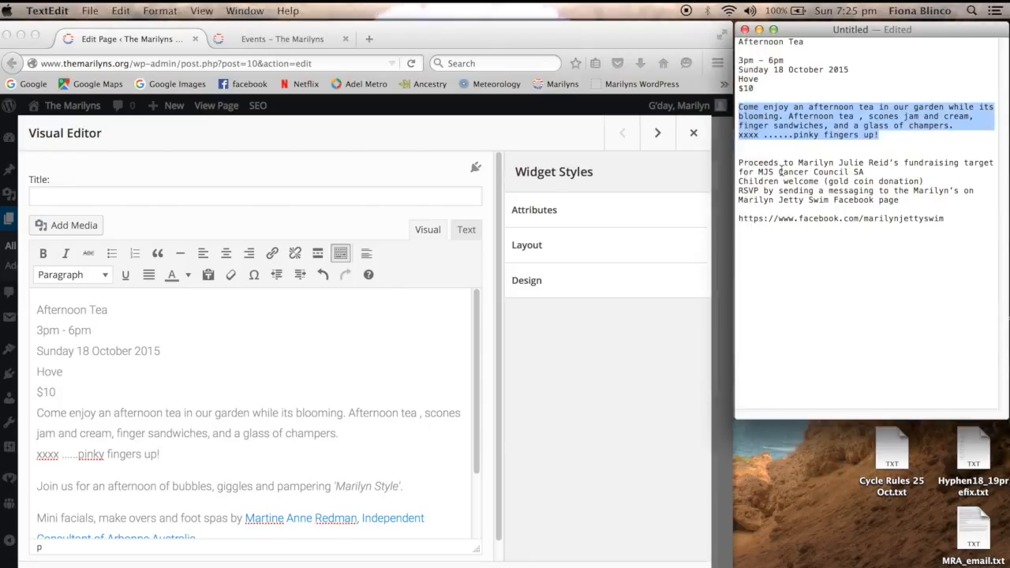
left_click_drag(740, 164, 900, 200)
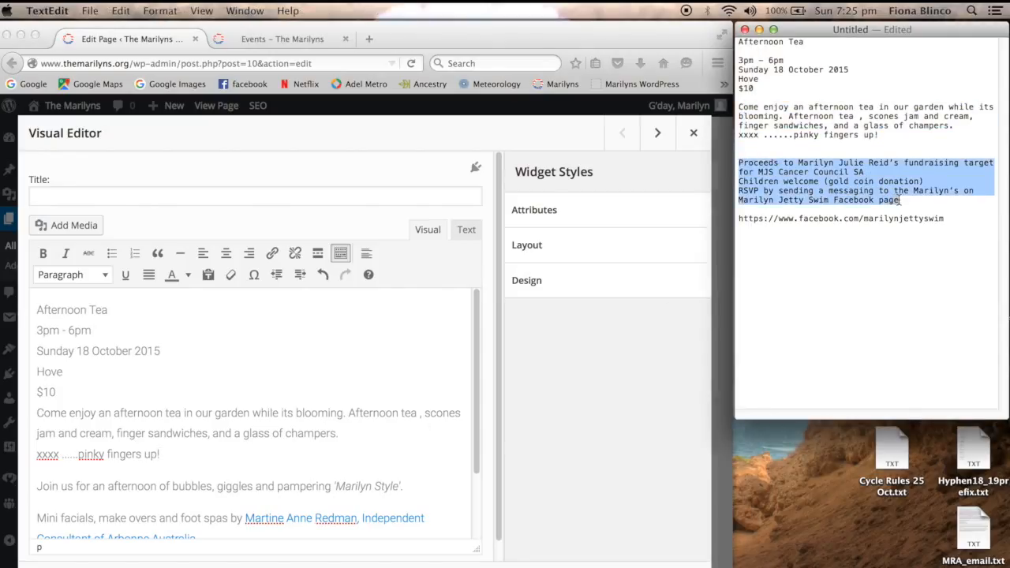
key("super+c")
left_click(39, 486)
left_click_drag(41, 486, 403, 489)
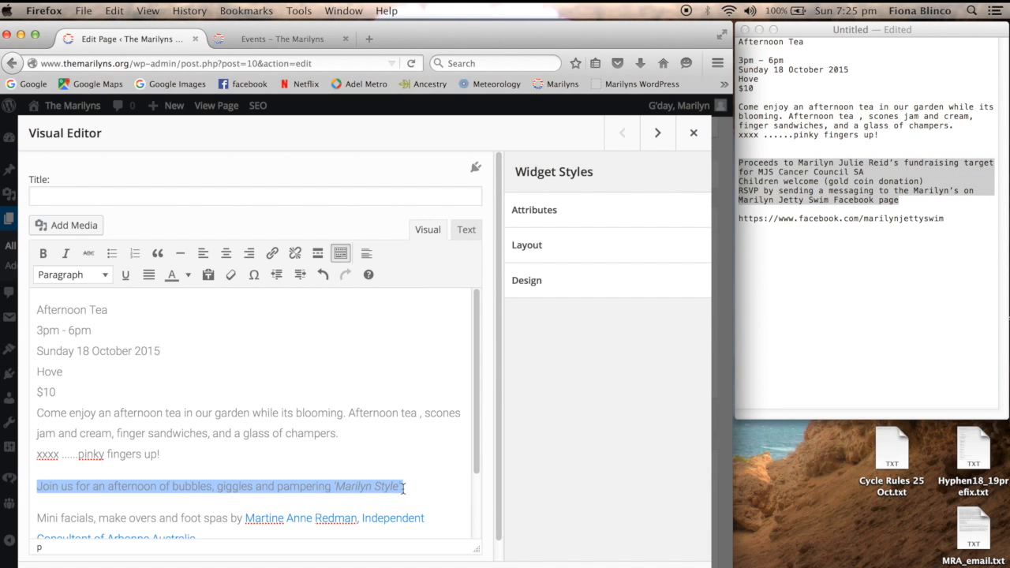
key("super+v")
- Delete the leftover Mini facials and "RSVP by email" paragraphs below the new event text
left_click_drag(475, 436, 476, 529)
left_click_drag(37, 443, 76, 516)
key("BackSpace")
left_click_drag(285, 490, 458, 493)
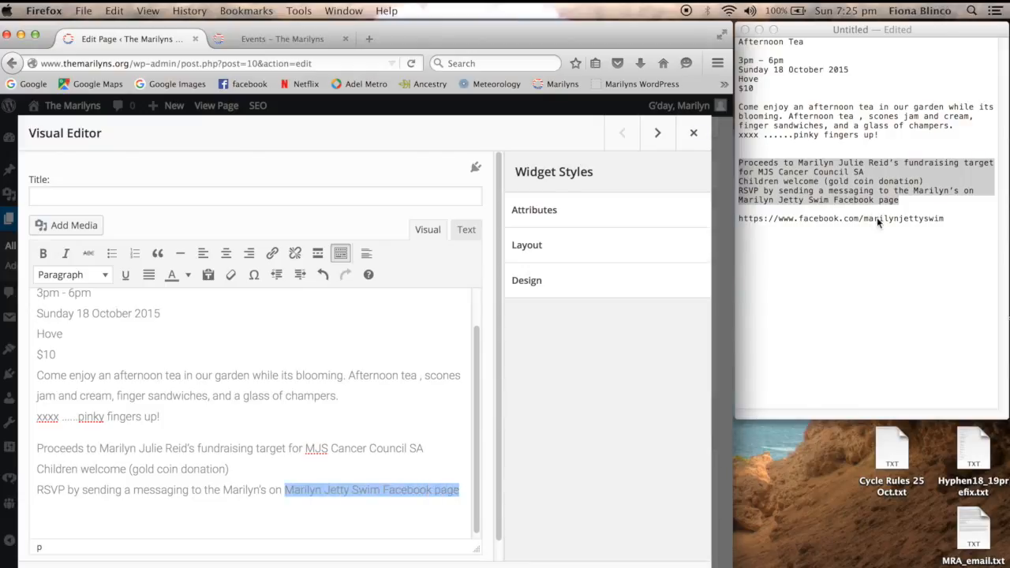
left_click(272, 253)
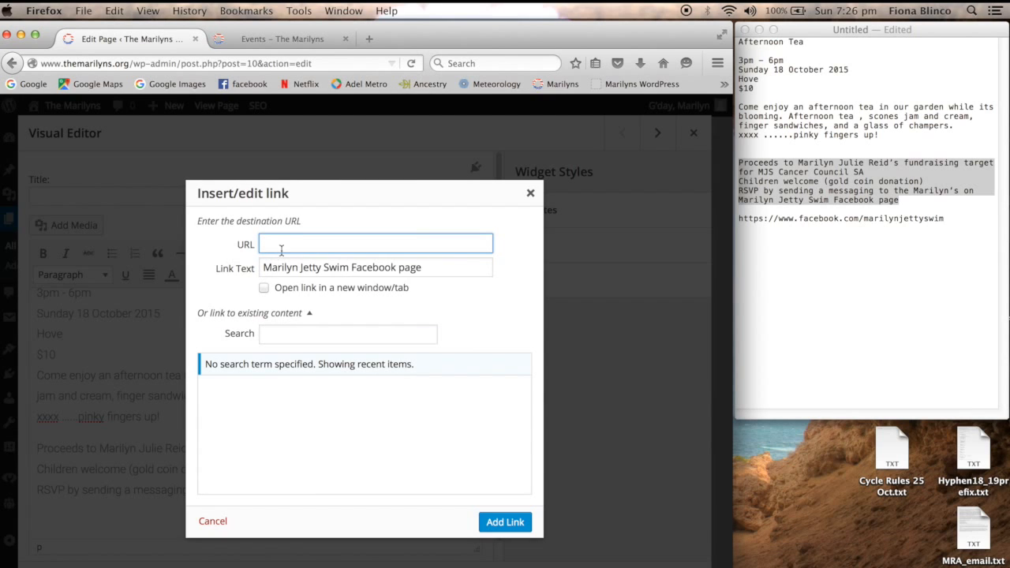
left_click(746, 261)
left_click_drag(740, 220, 929, 229)
key("super+c")
left_click(290, 246)
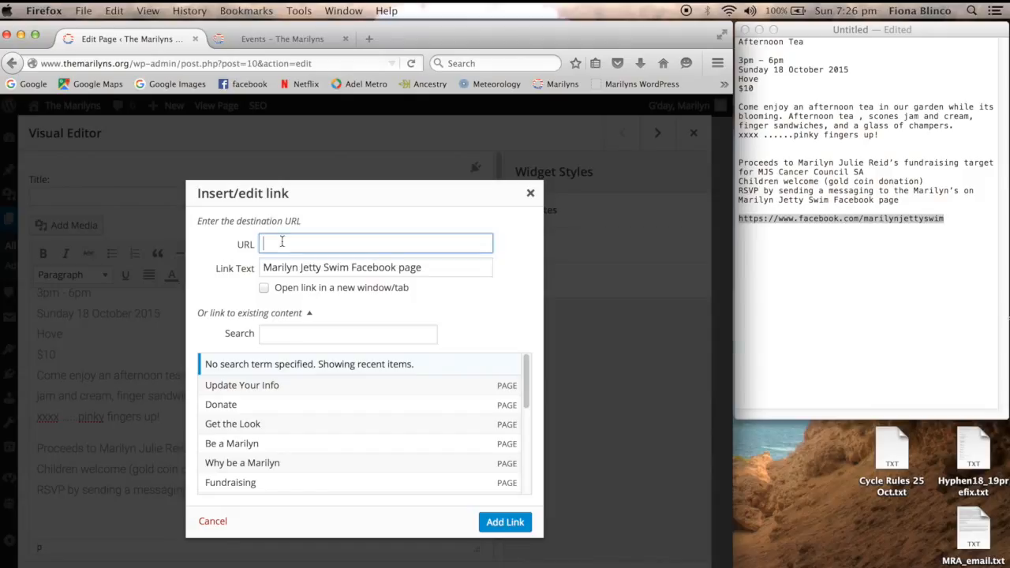
key("super+v")
key("Tab")
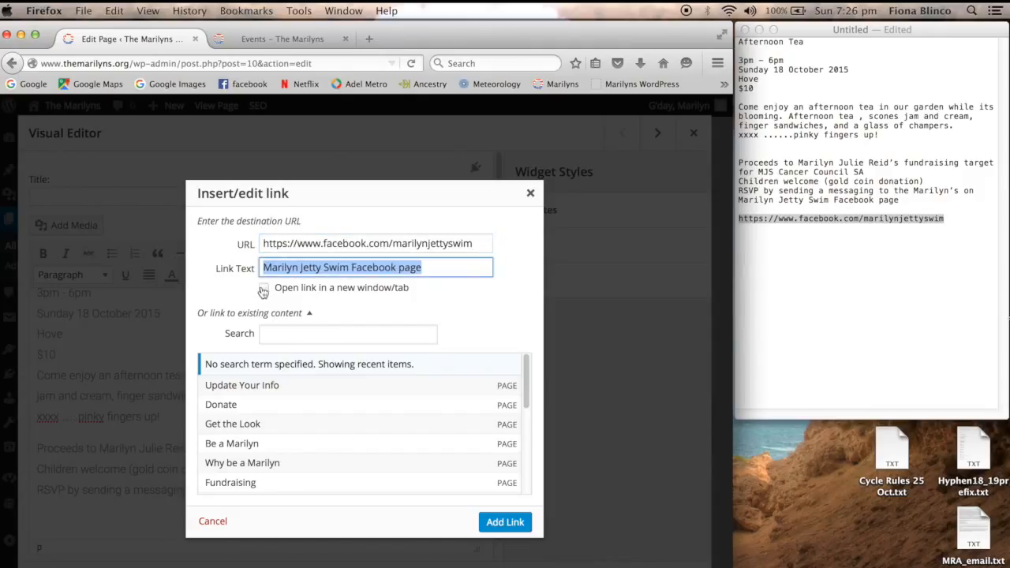
left_click(265, 289)
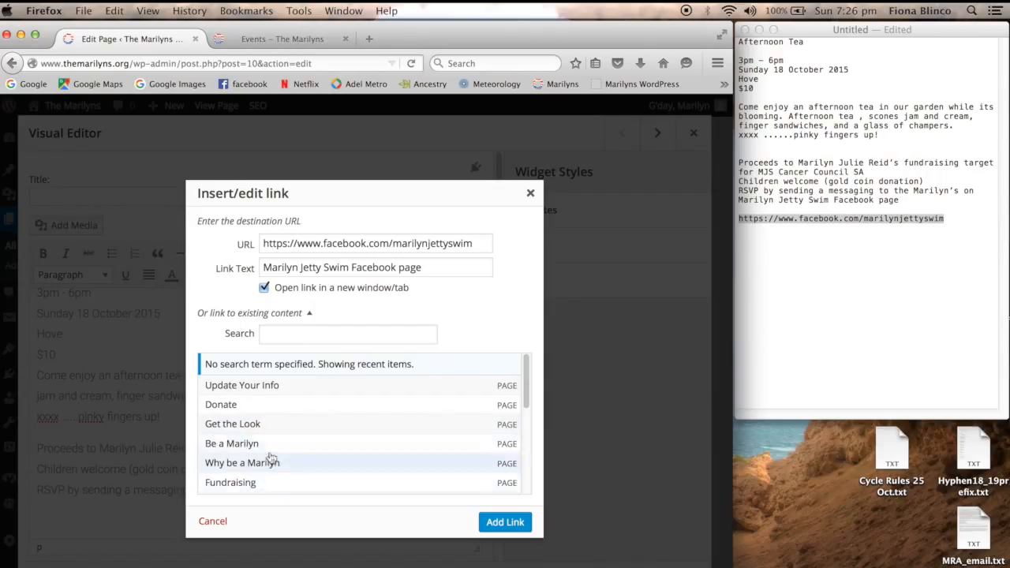
left_click(505, 522)
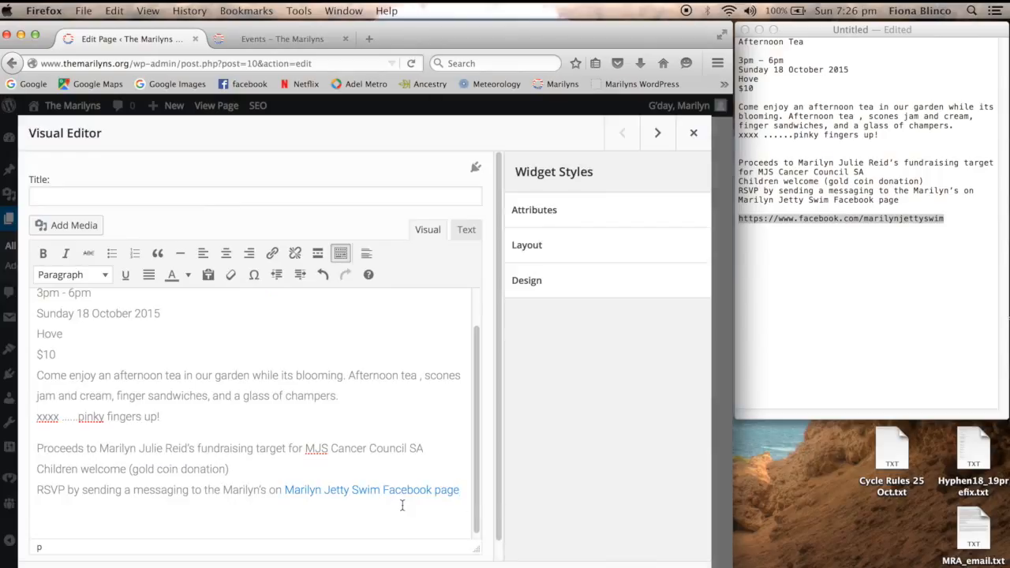
- Change "messaging" to "message" in the RSVP line
left_click(190, 490)
key("BackSpace")
key("BackSpace")
key("BackSpace")
type("e")
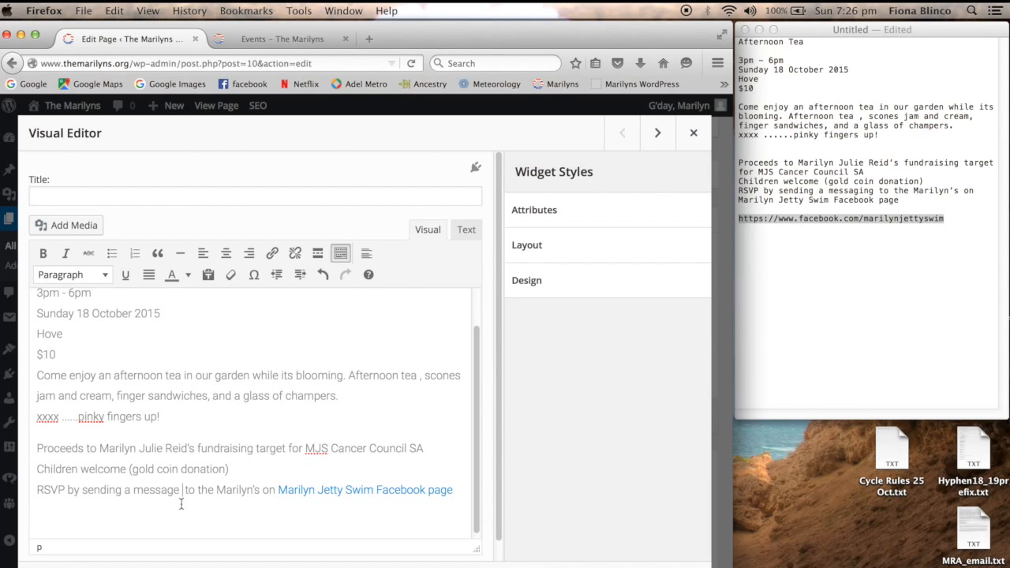
- Upload Message.jpg from the WordPressSocial folder to the media library for insertion after "message" in the RSVP line
left_click(71, 232)
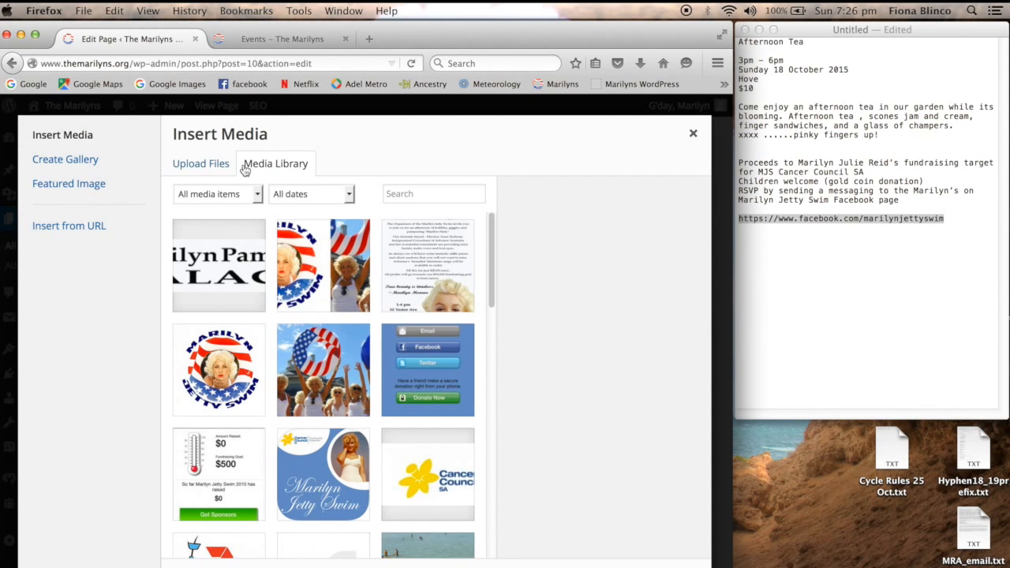
left_click(204, 166)
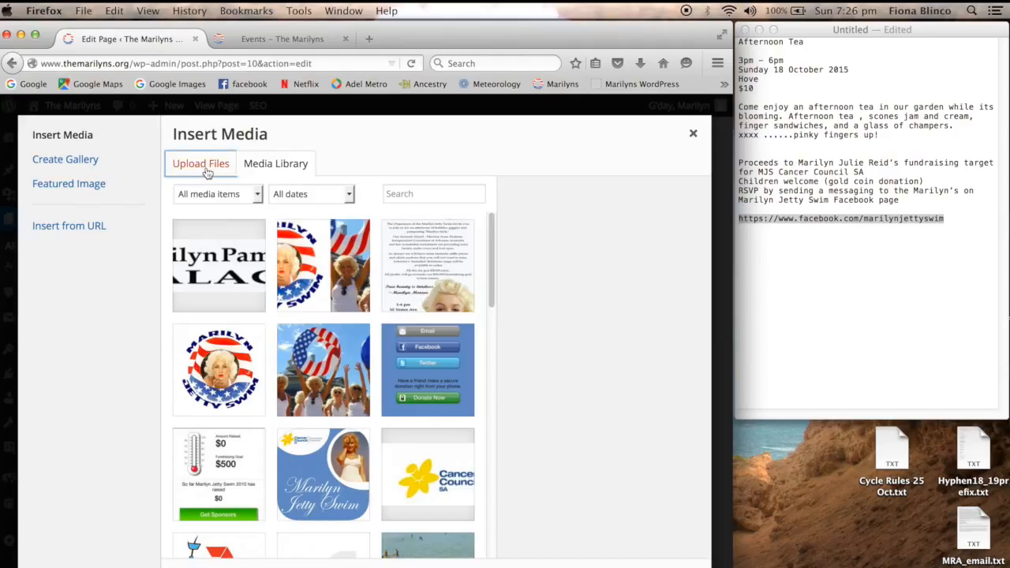
left_click(433, 375)
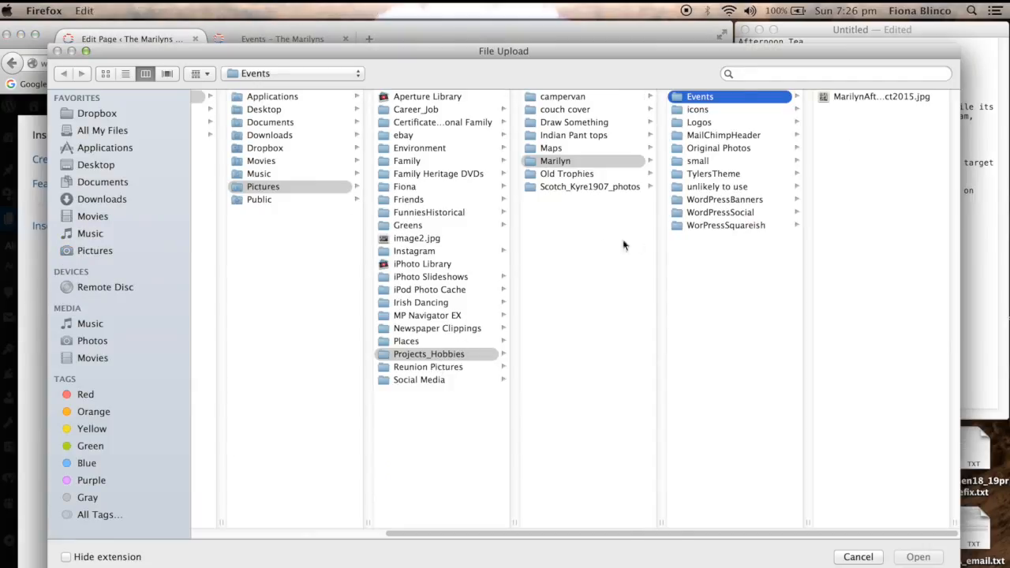
left_click(685, 213)
left_click(841, 163)
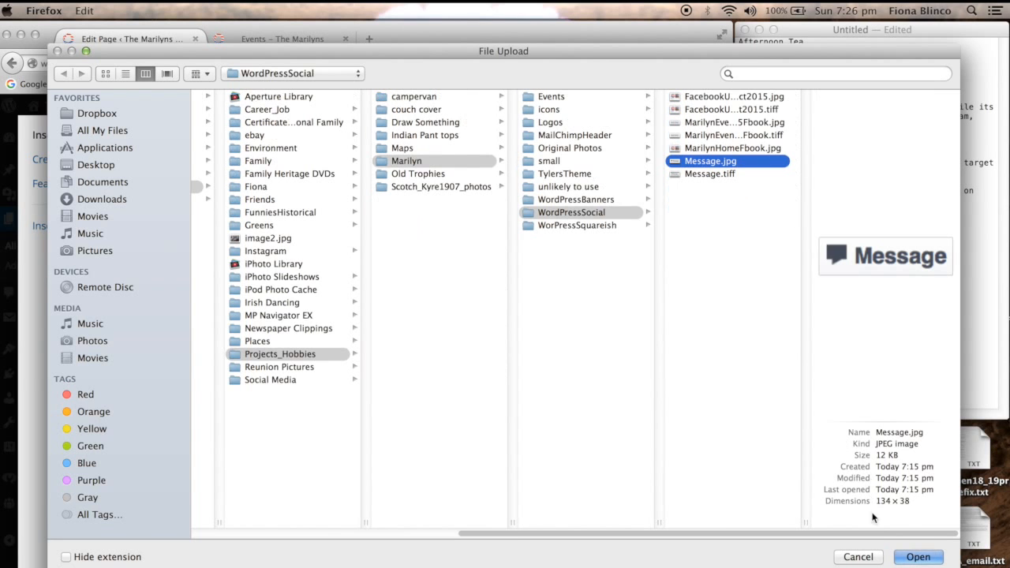
left_click(917, 557)
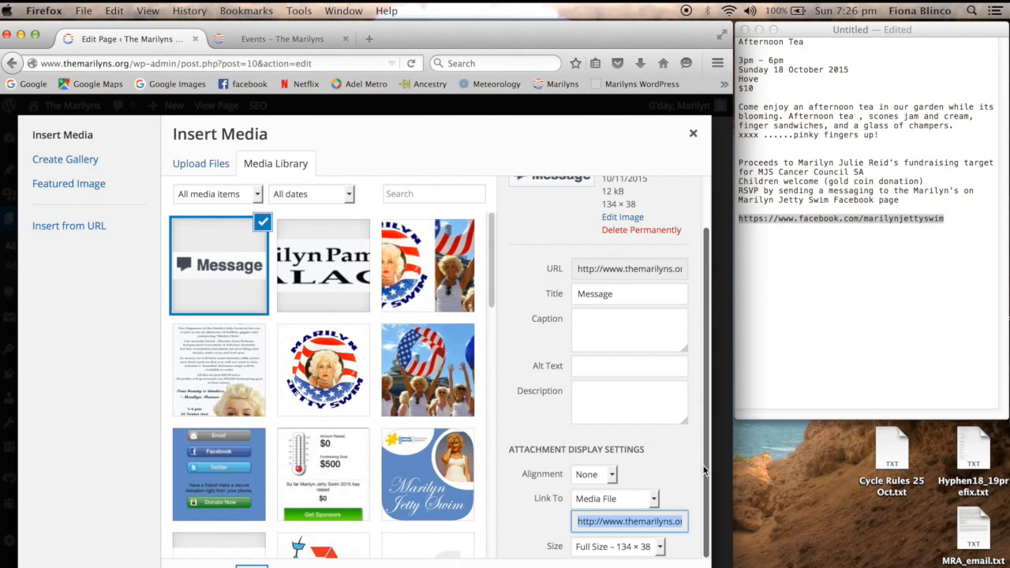
- Insert the Message image into the RSVP line with no link and the alt text "Facebook Message icon"
left_click(651, 498)
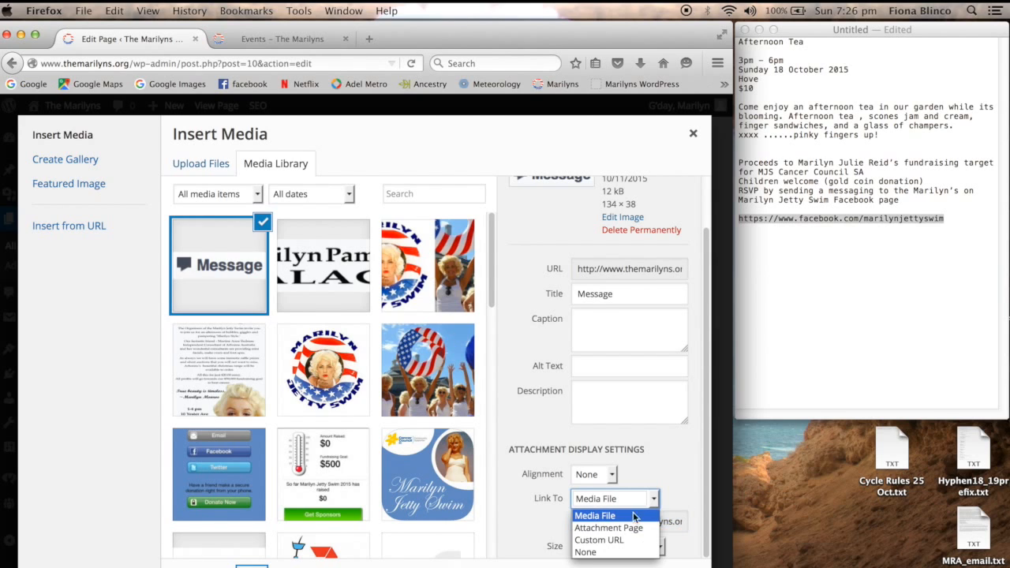
left_click(638, 550)
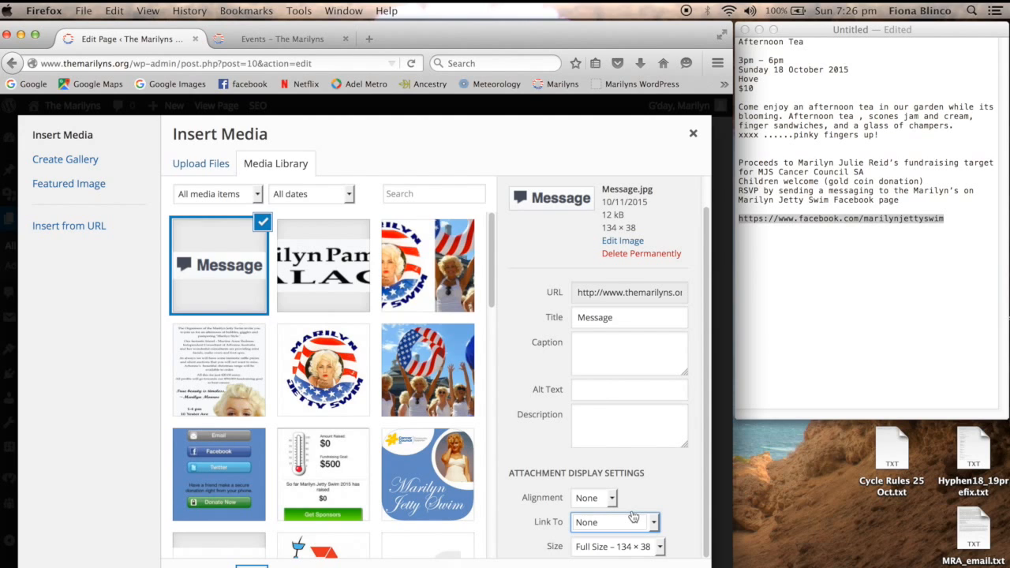
left_click(594, 390)
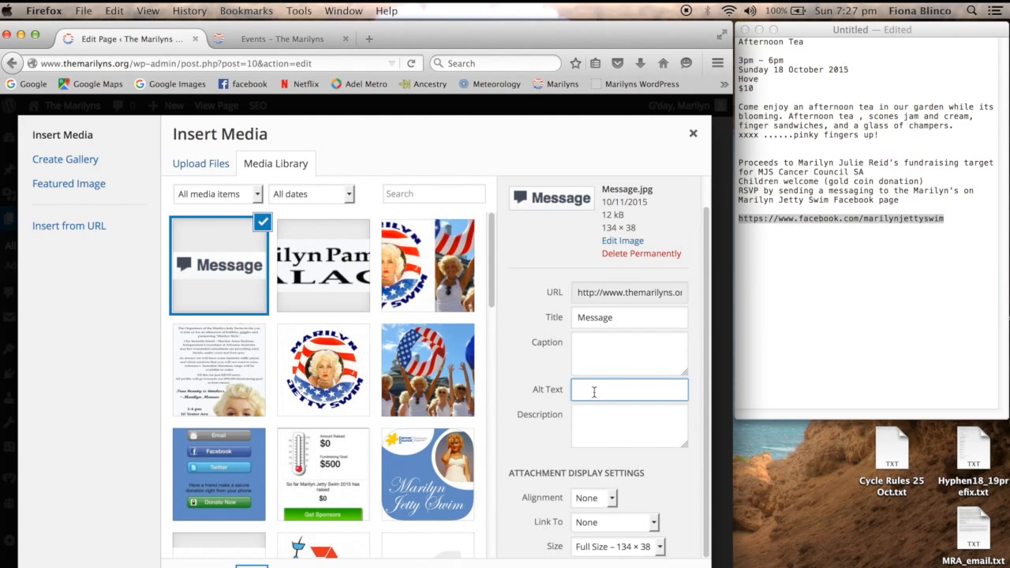
type("FAcebook Message icon")
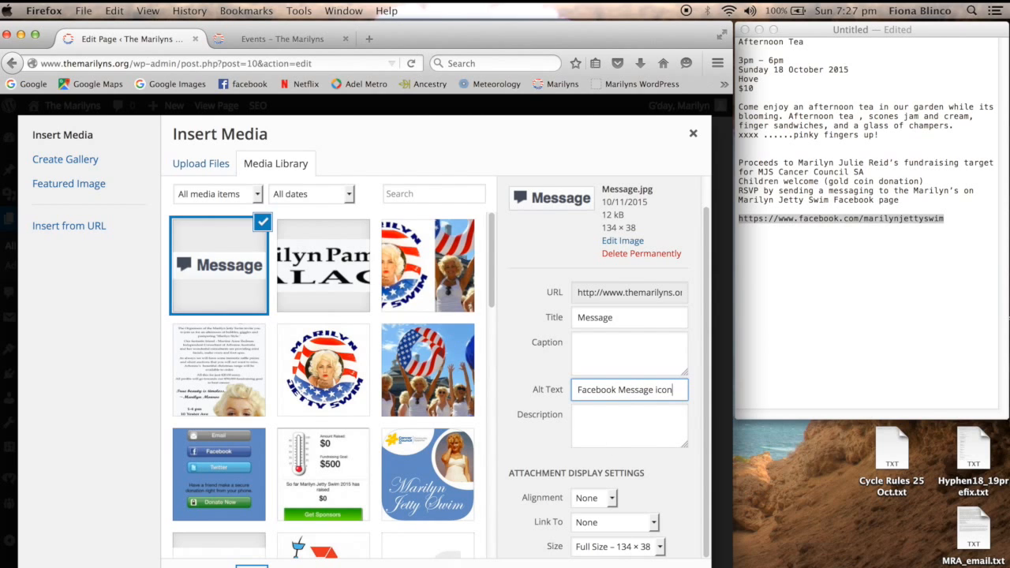
left_click(663, 566)
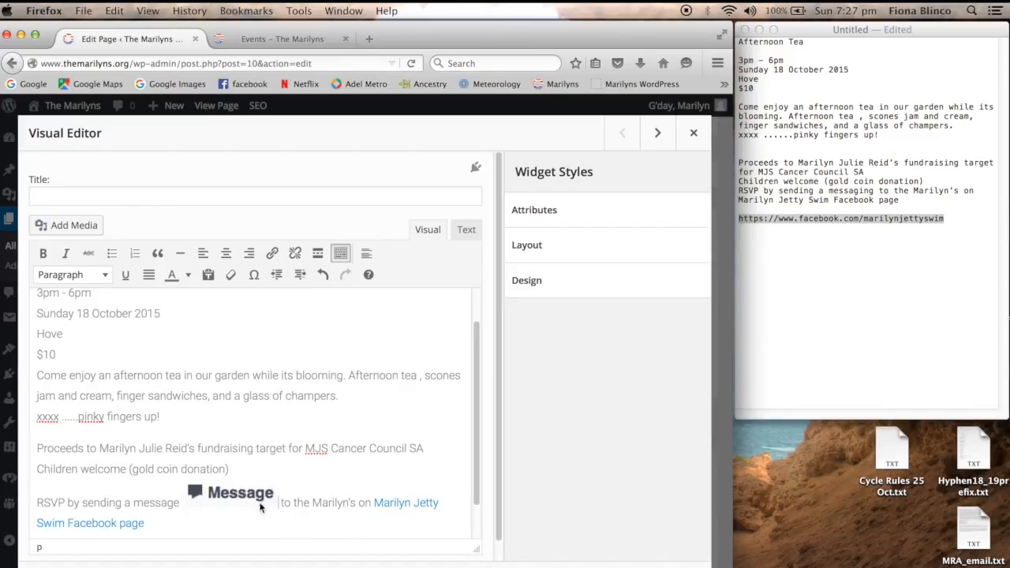
- Shrink the Message icon in the RSVP line to roughly the height of the surrounding text
left_click(260, 508)
left_click_drag(279, 480, 249, 481)
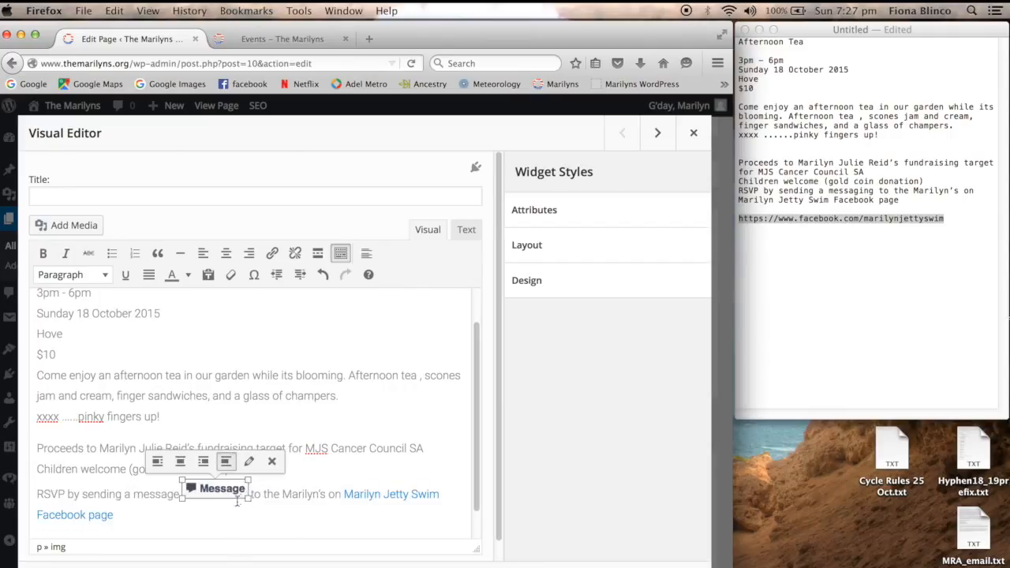
left_click_drag(247, 479, 225, 485)
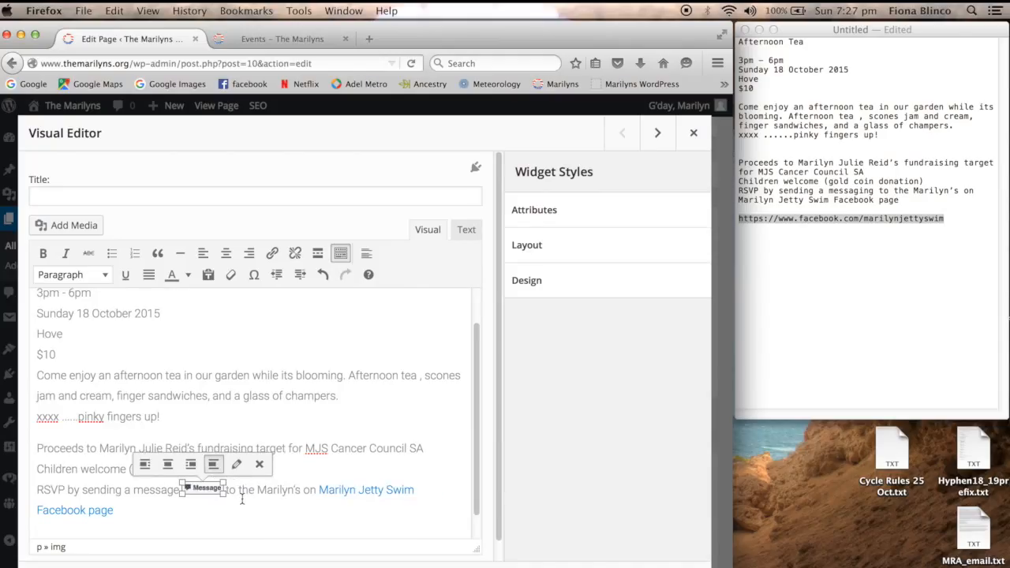
left_click(238, 499)
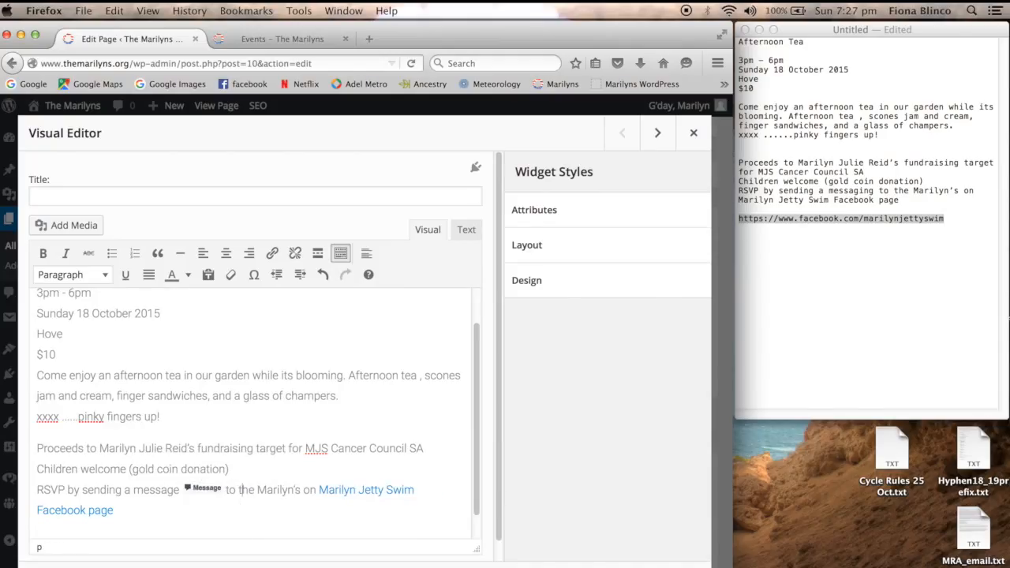
- Close the event text editor, update the Events page and view the published page
key("Escape")
left_click(680, 411)
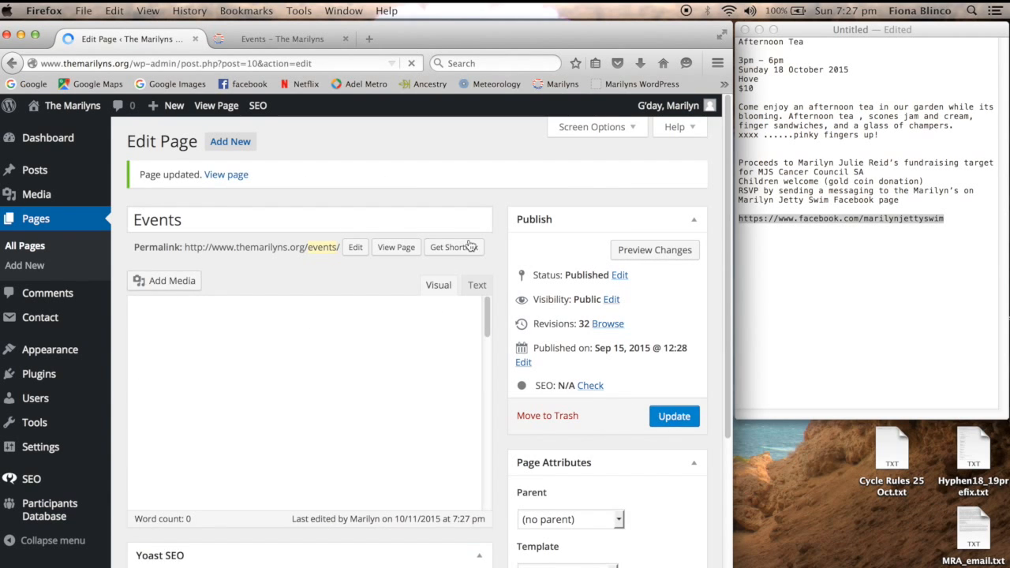
left_click(286, 40)
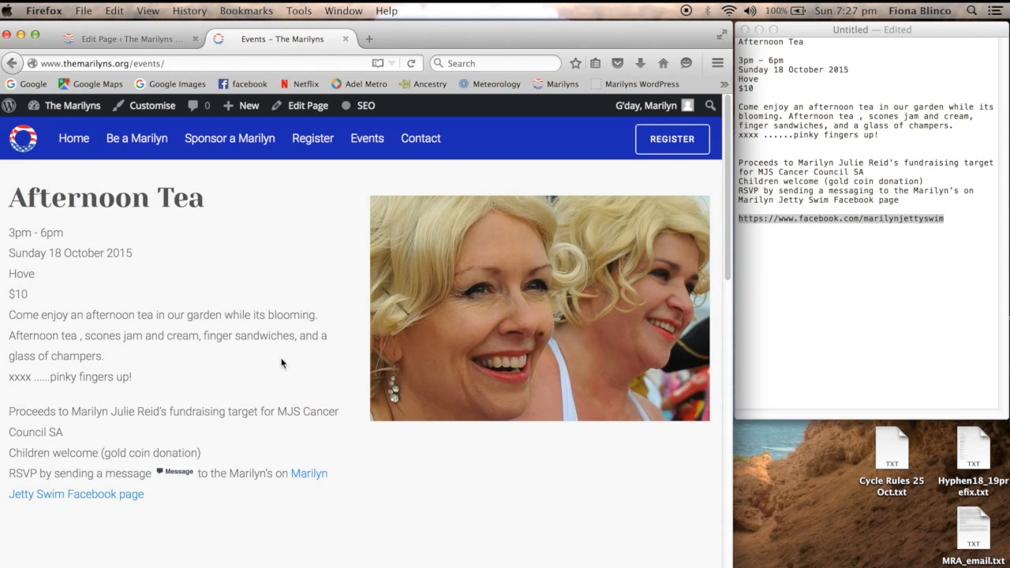
- Reopen the Afternoon Tea text for editing and delete the word "message" before the Message icon in the RSVP line
left_click(154, 41)
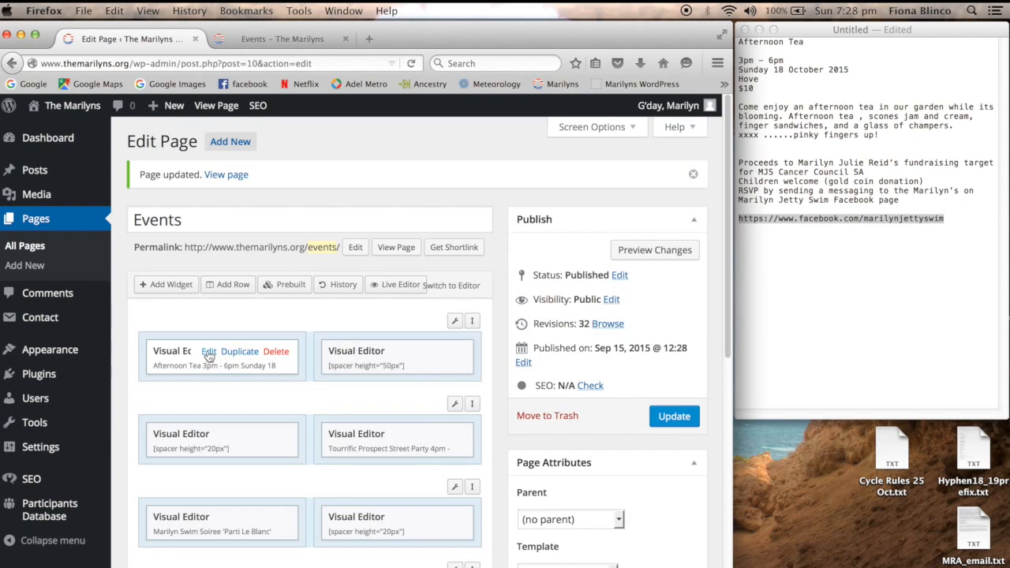
left_click(207, 354)
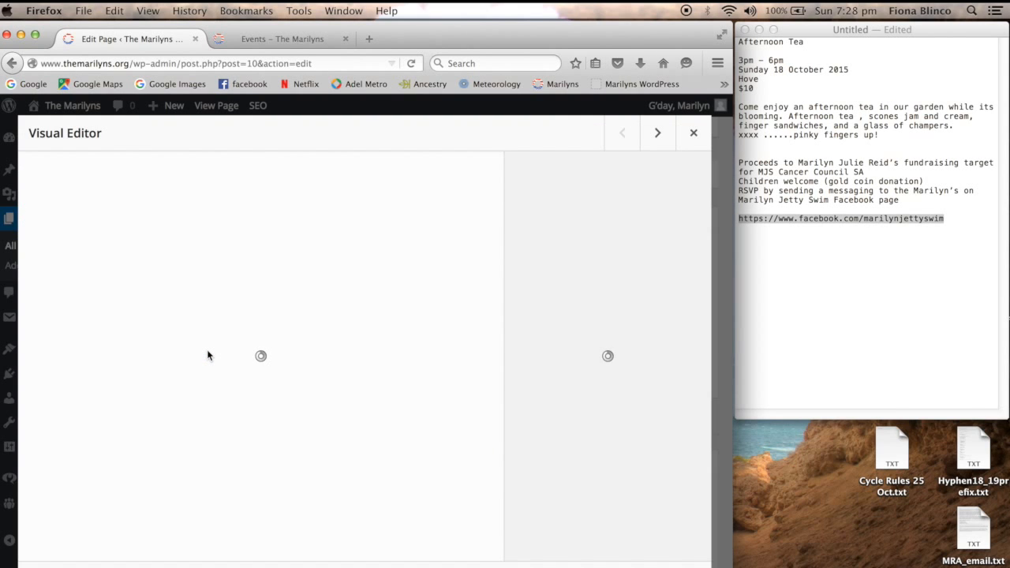
left_click(175, 535)
key("BackSpace")
key("BackSpace")
key("BackSpace")
key("BackSpace")
key("BackSpace")
key("BackSpace")
key("BackSpace")
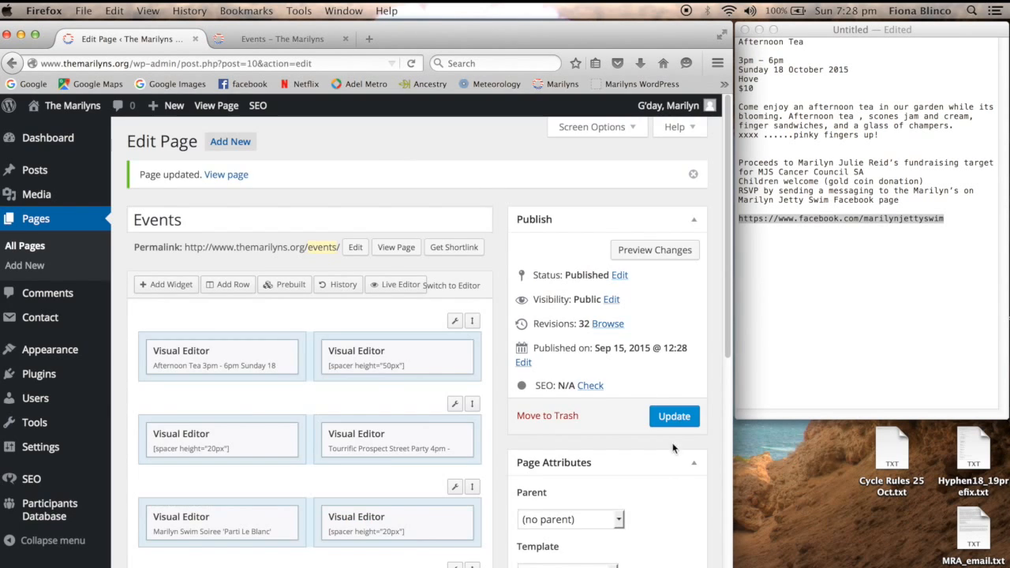
- Update the Events page and check the reloaded published page, including its Marilyn Jetty Swim Facebook page link
left_click(673, 418)
left_click(282, 39)
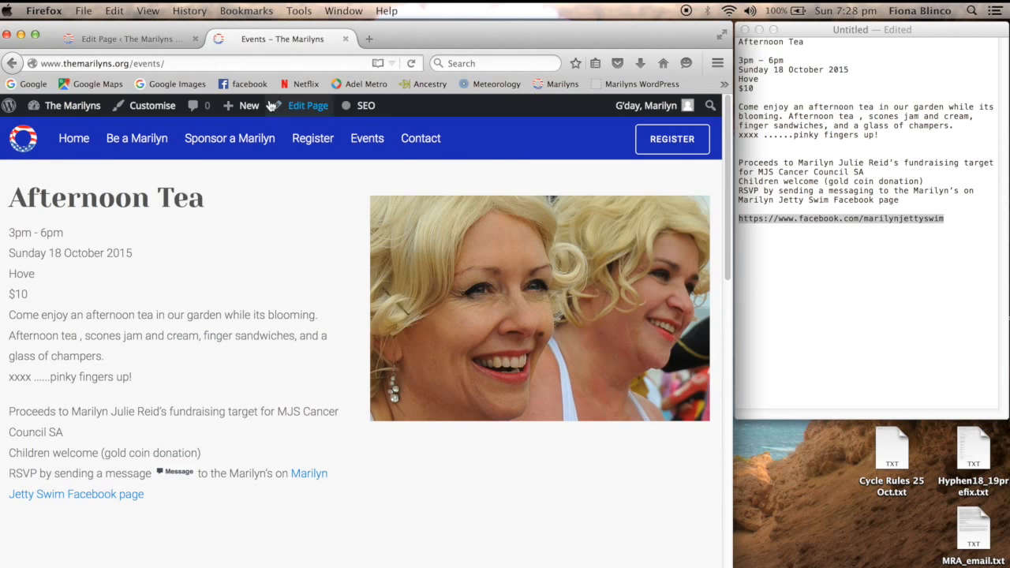
left_click(411, 63)
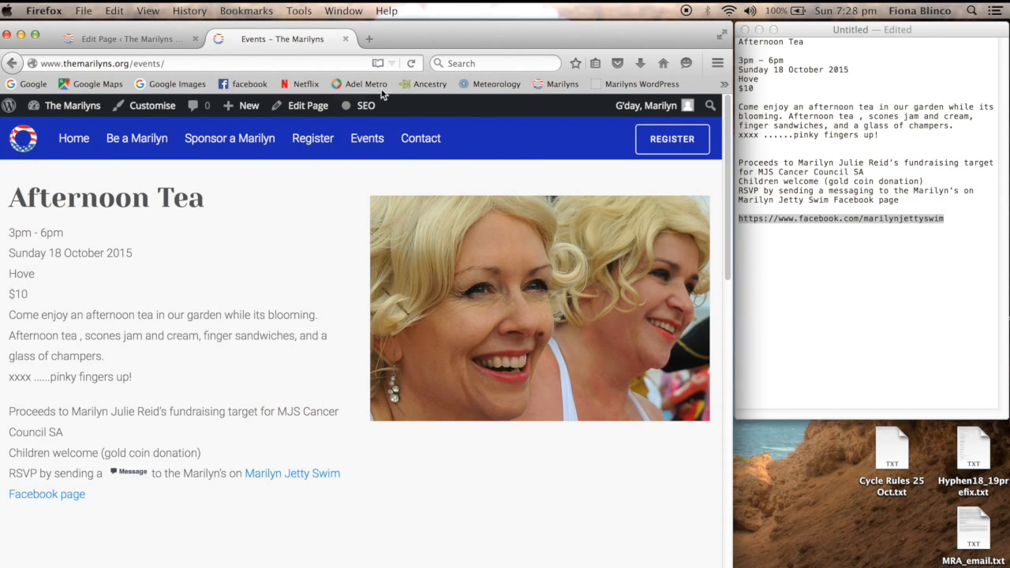
left_click(282, 475)
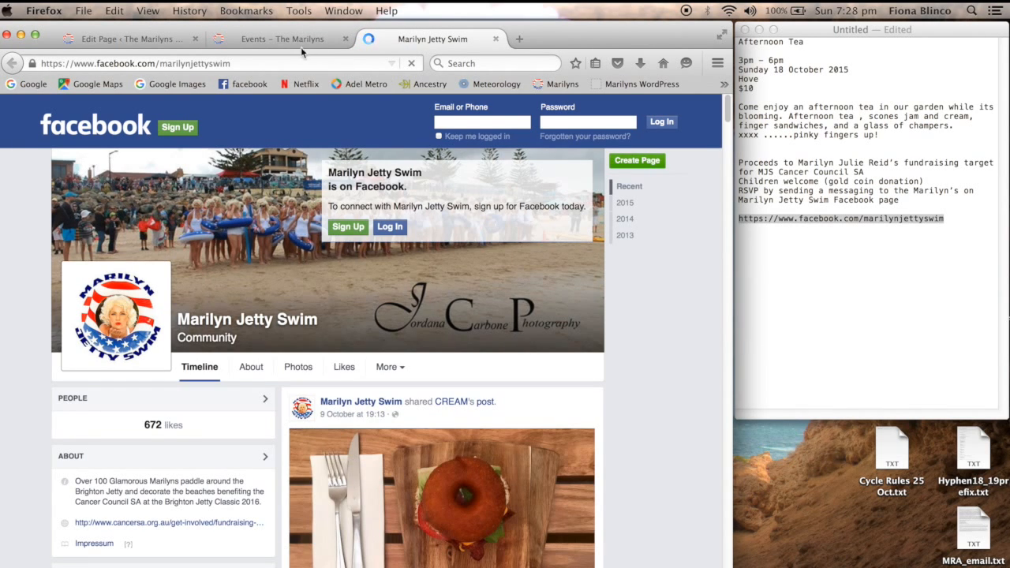
- Return from the page editor to the list of all pages and log out of WordPress
left_click(36, 224)
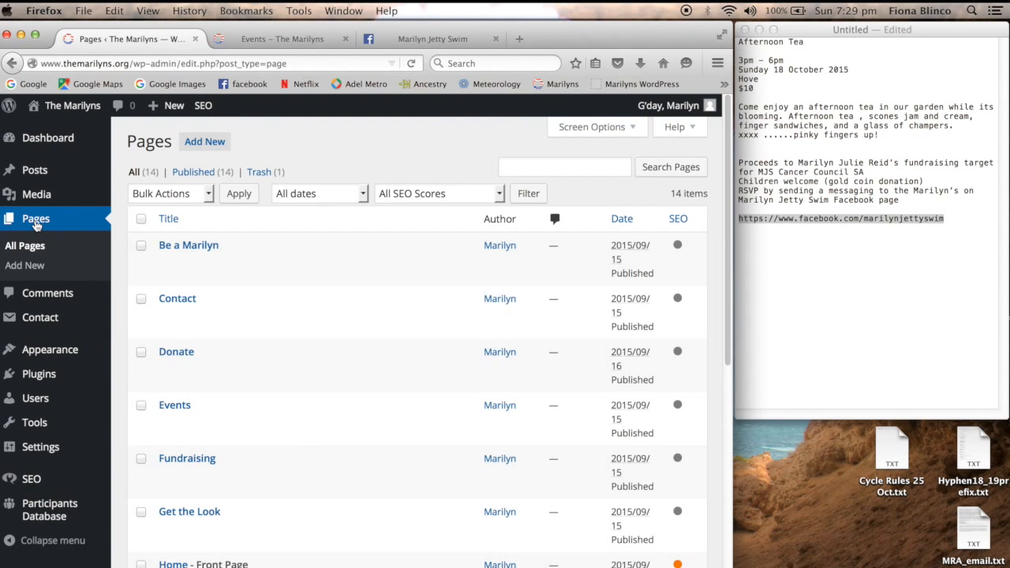
mouse_move(671, 105)
left_click(621, 177)
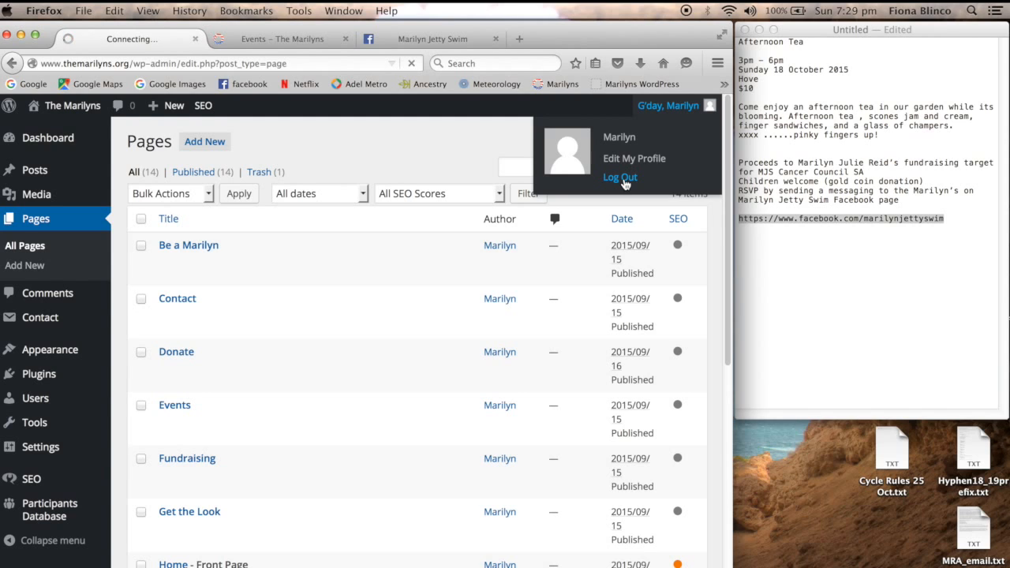